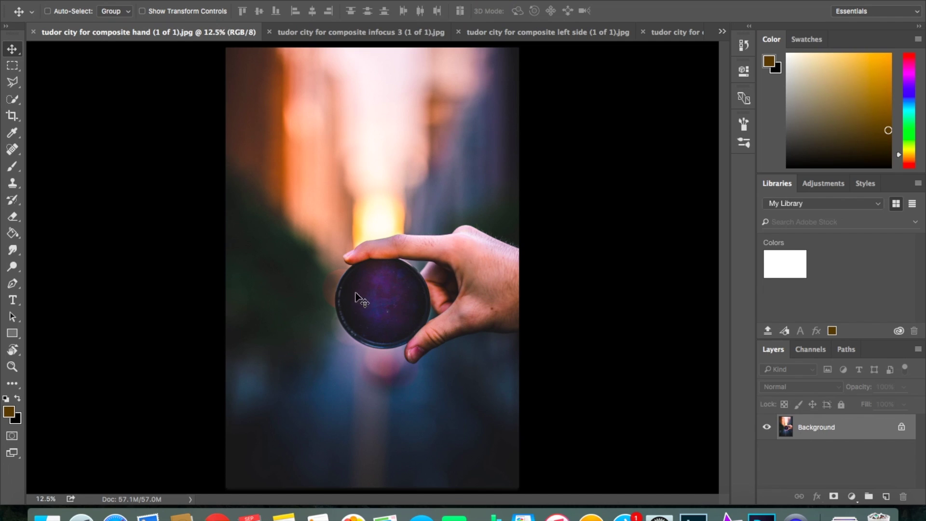
# View the infocus 3, left side and right side street photos in turn.
pyautogui.click(404, 36)
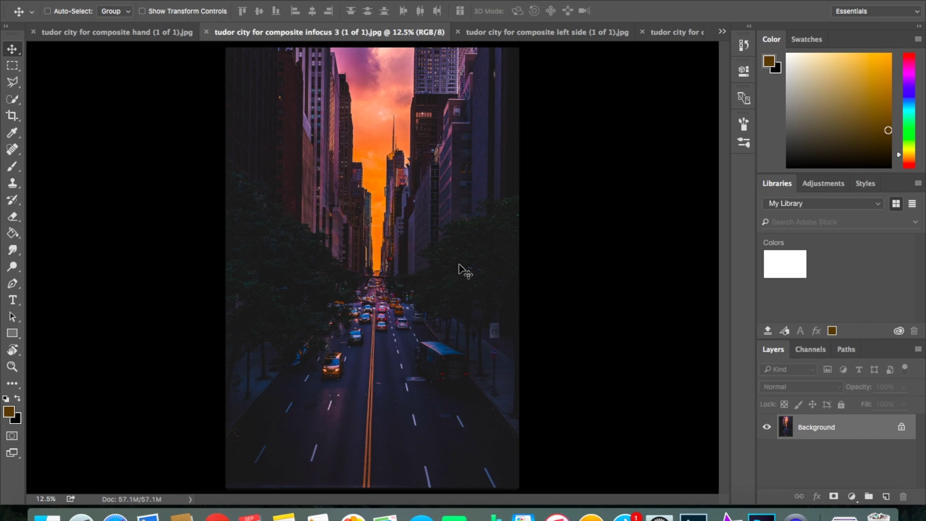
pyautogui.click(596, 43)
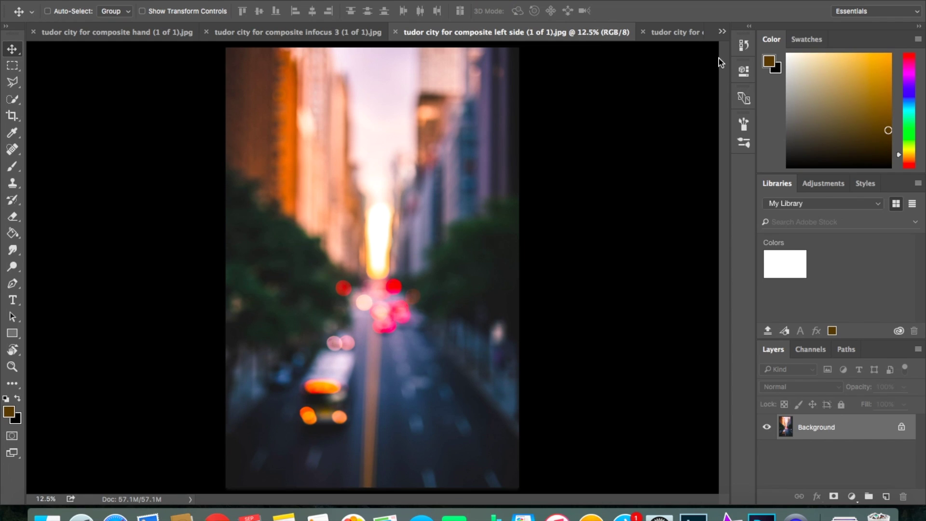
pyautogui.click(689, 33)
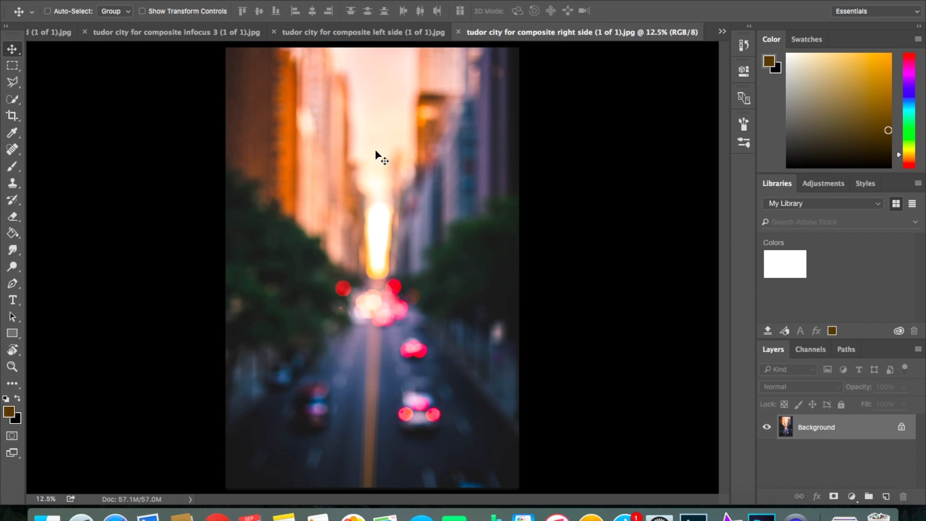
# Drag the right-side street photo into the infocus 3 document and align it to the canvas.
pyautogui.moveTo(362, 121); pyautogui.dragTo(381, 187)
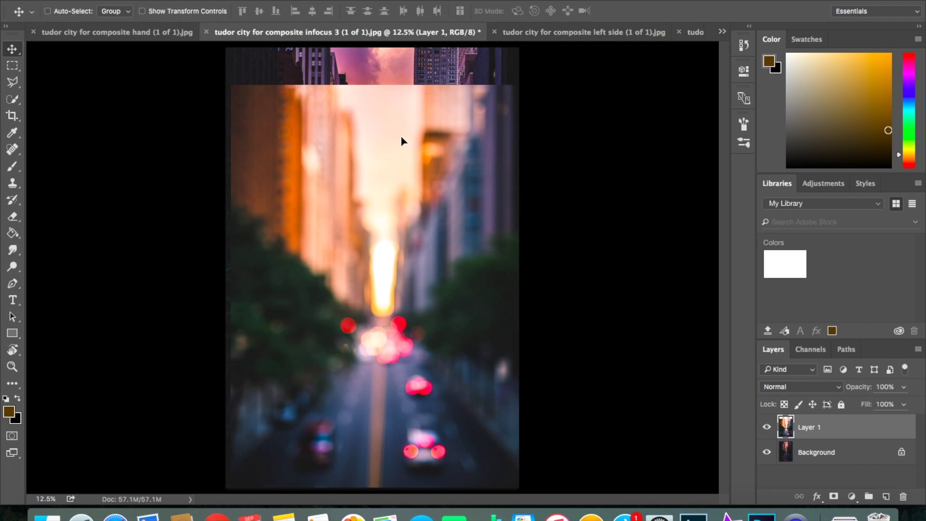
pyautogui.moveTo(401, 140); pyautogui.dragTo(363, 175)
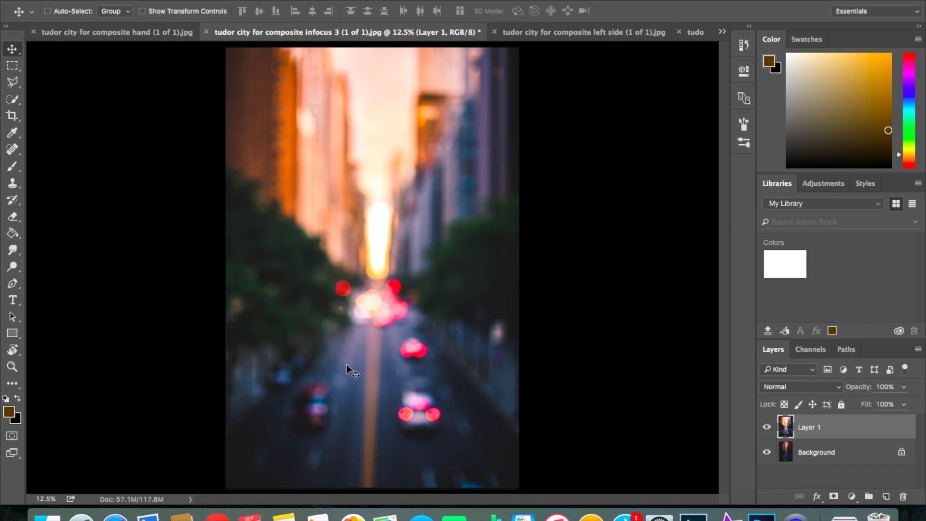
pyautogui.moveTo(432, 192)
pyautogui.mouseDown()
pyautogui.moveTo(430, 216)
pyautogui.moveTo(432, 184)
pyautogui.moveTo(433, 191)
pyautogui.mouseUp()
# Add the left-side street photo and the hand photo as layers in infocus 3.
pyautogui.click(556, 33)
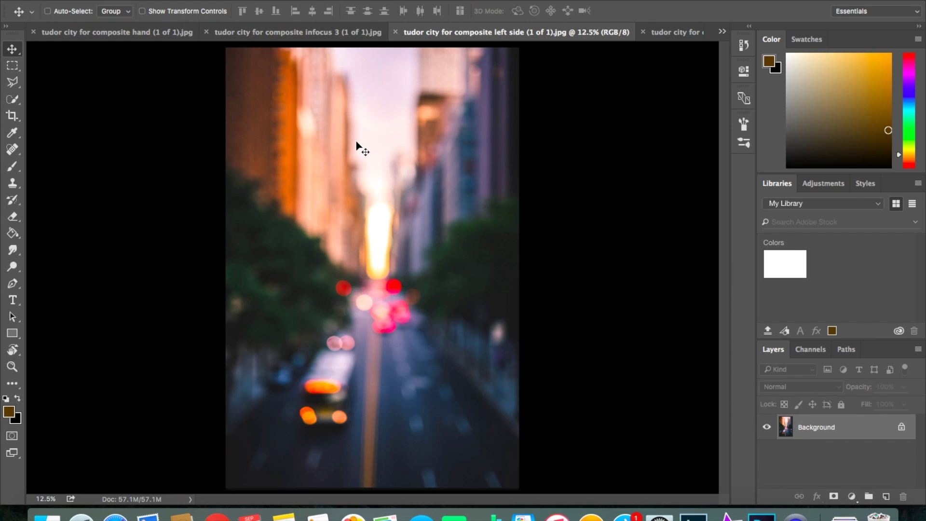
pyautogui.moveTo(357, 145); pyautogui.dragTo(347, 100)
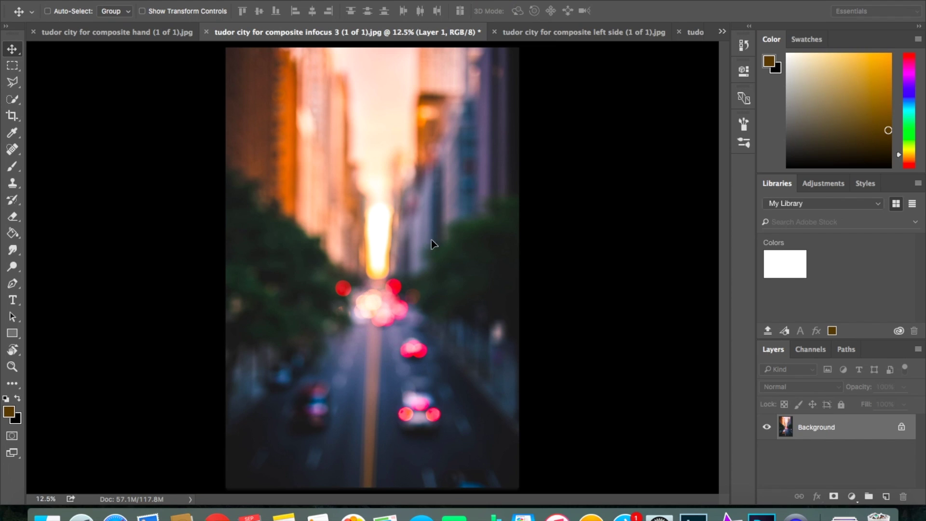
pyautogui.moveTo(400, 145); pyautogui.dragTo(403, 172)
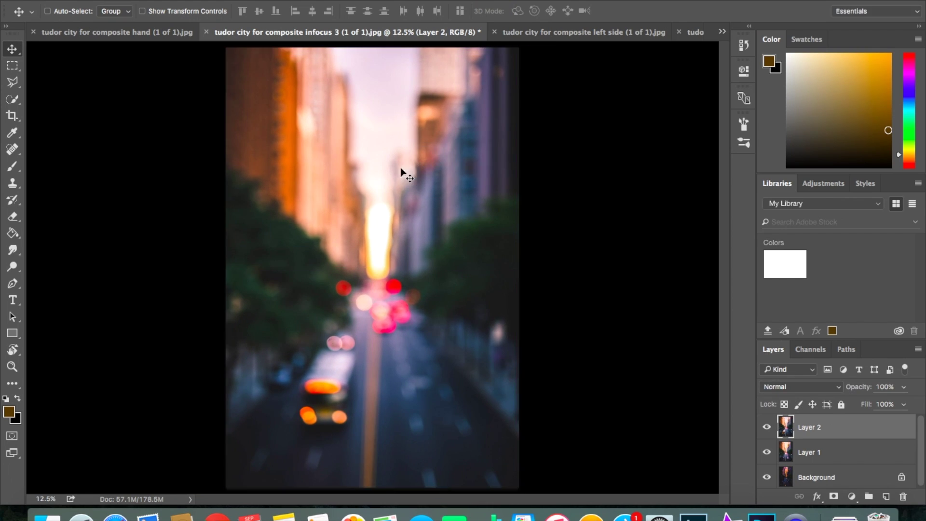
pyautogui.click(201, 30)
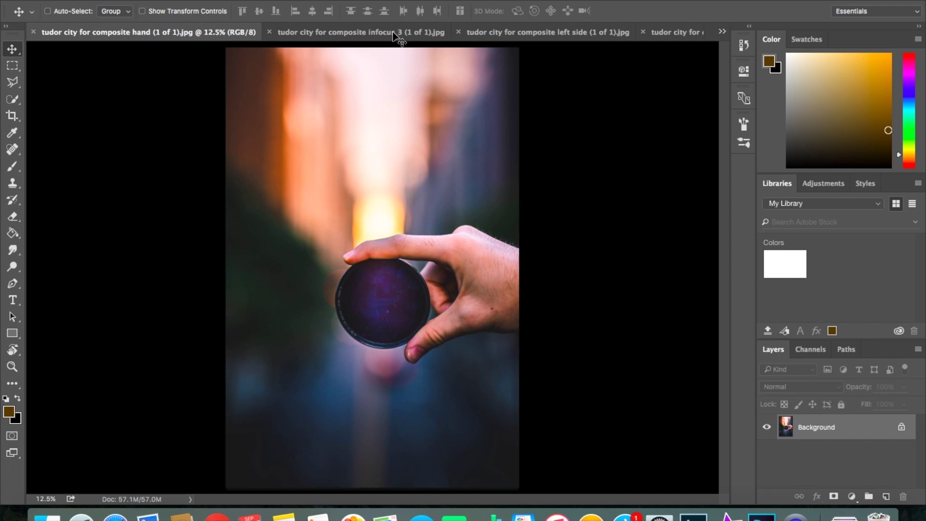
pyautogui.moveTo(394, 36); pyautogui.dragTo(436, 230)
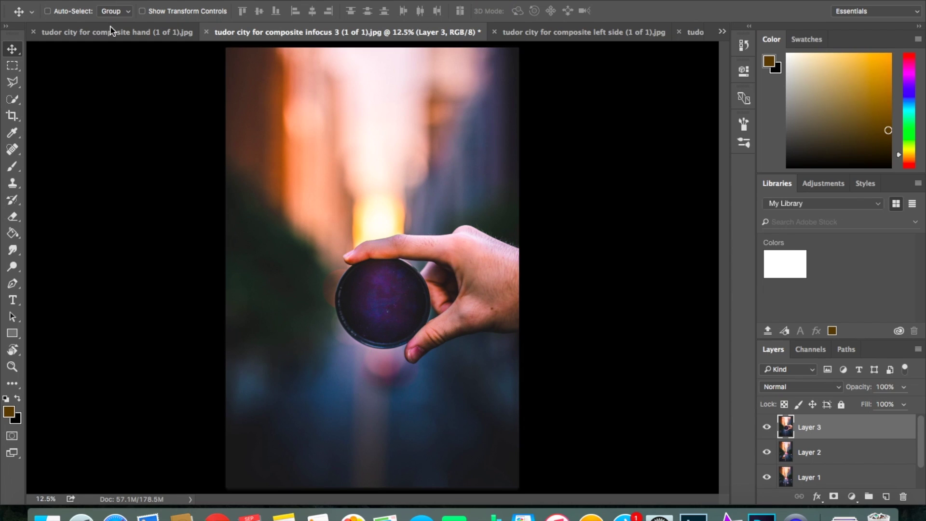
# Close the hand, left side and right side documents and unlock the Background layer.
pyautogui.click(33, 32)
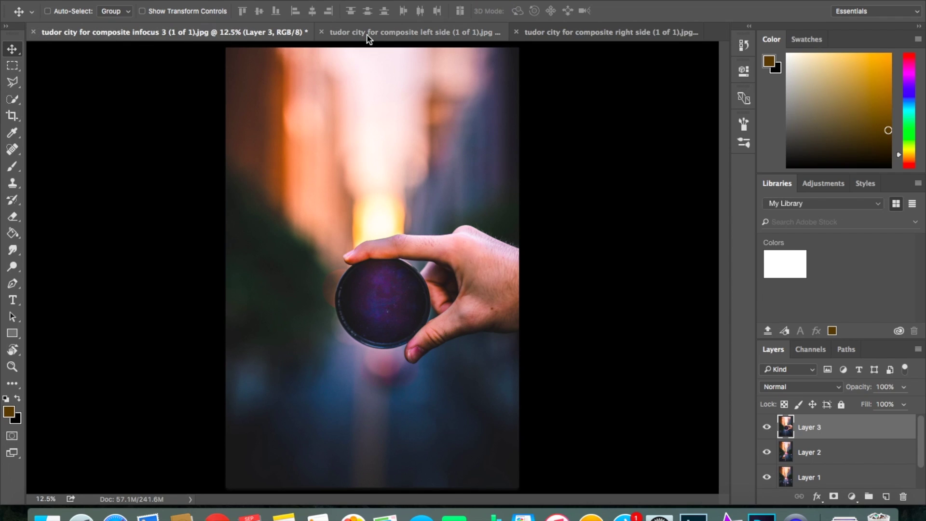
pyautogui.click(321, 31)
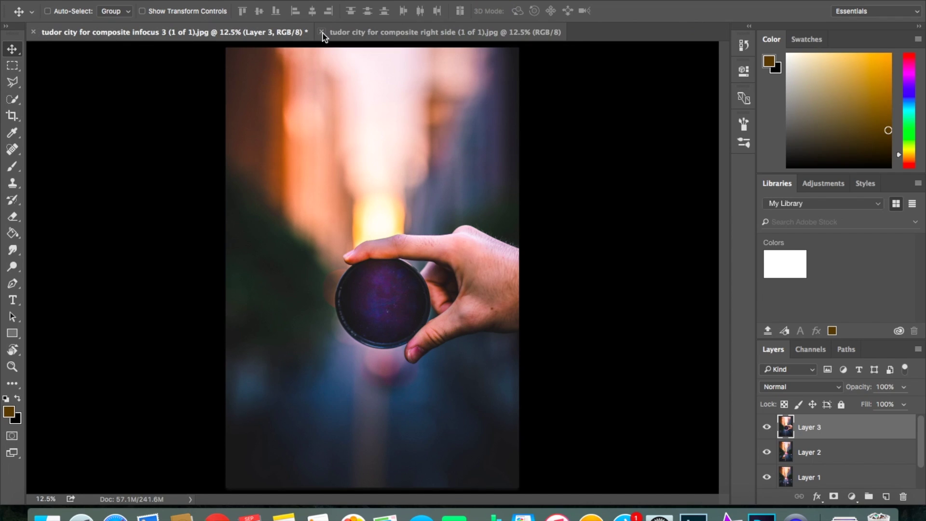
pyautogui.click(322, 32)
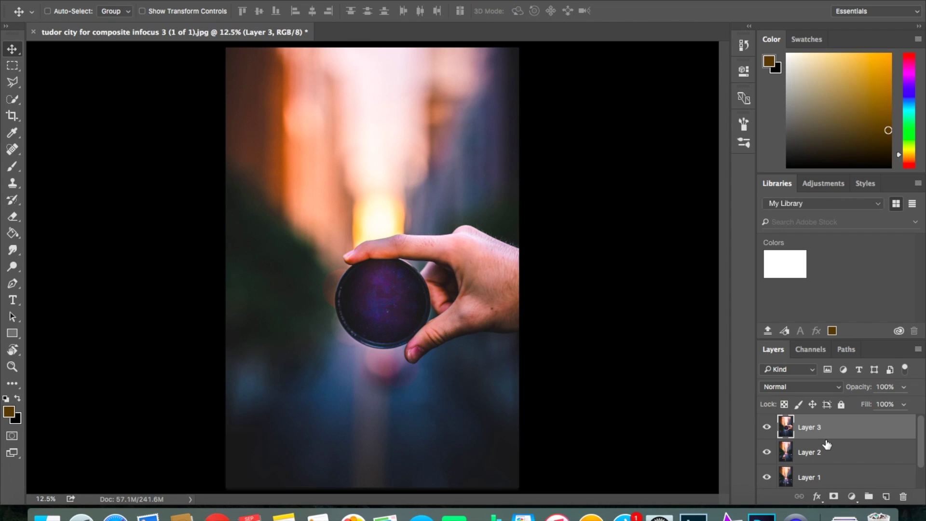
pyautogui.scroll(-1, 827, 444)
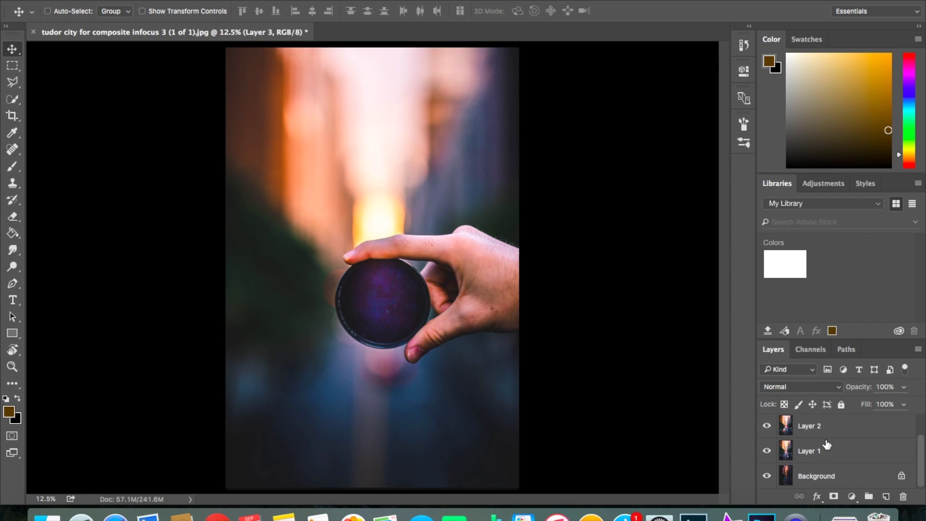
pyautogui.click(901, 477)
# Toggle visibility of Layers 0–3 off and back on to check each layer.
pyautogui.click(767, 426)
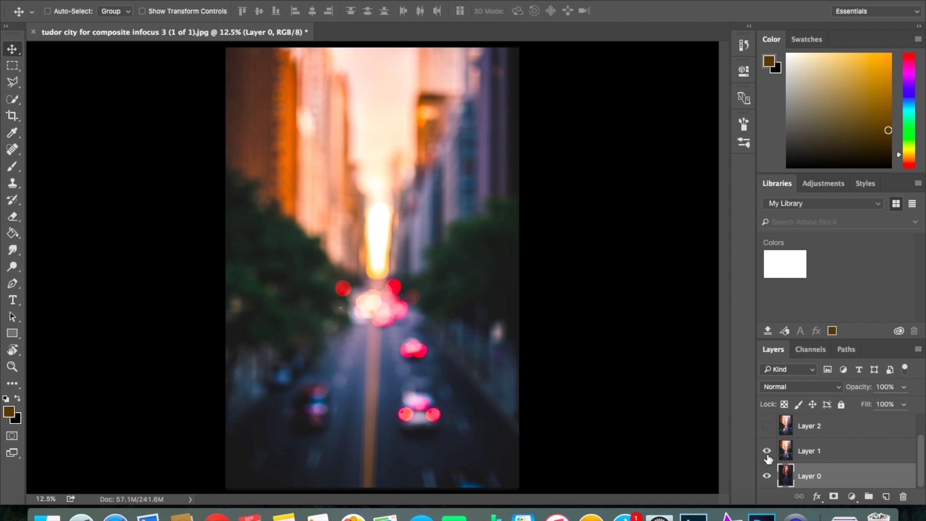
pyautogui.click(767, 451)
pyautogui.click(767, 477)
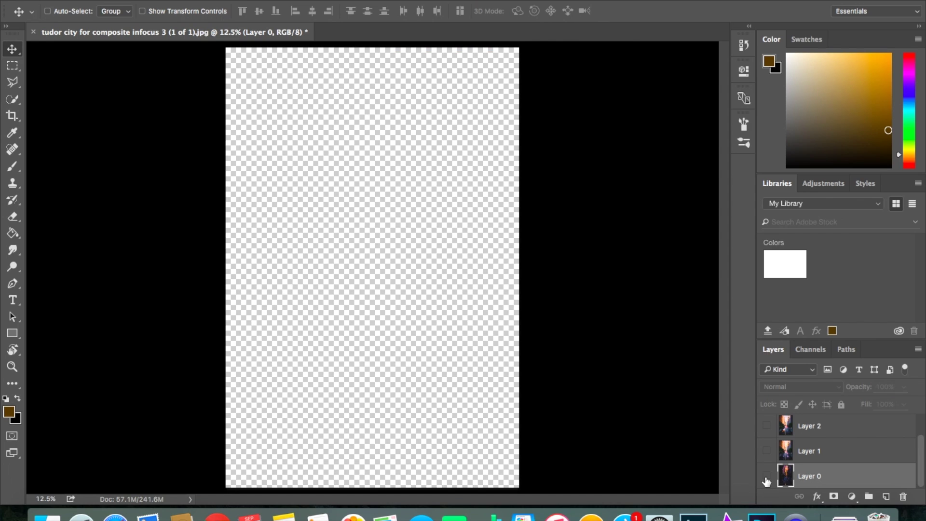
pyautogui.click(767, 477)
pyautogui.click(767, 452)
pyautogui.scroll(1, 767, 455)
pyautogui.click(767, 452)
pyautogui.click(767, 428)
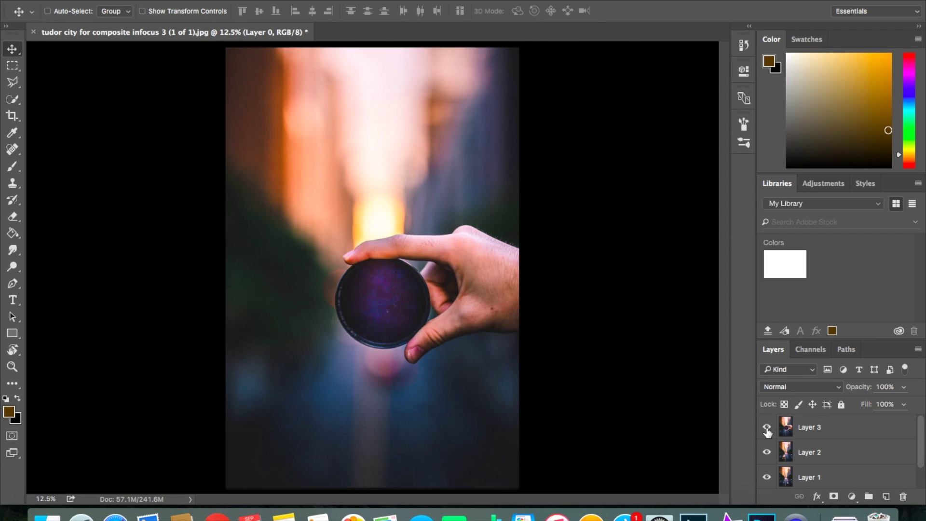
pyautogui.click(767, 428)
pyautogui.click(767, 428)
pyautogui.click(767, 428)
pyautogui.click(767, 428)
pyautogui.scroll(-1, 860, 458)
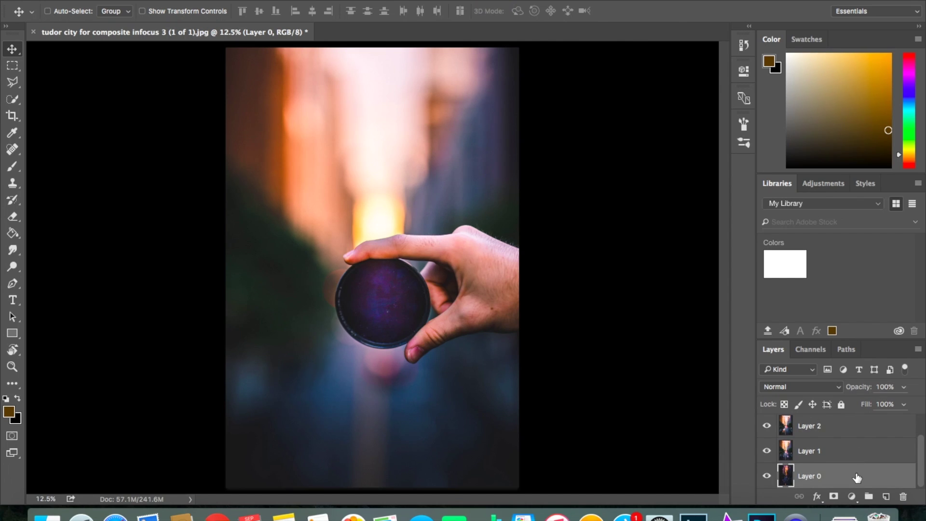
# Drag Layer 0 above Layer 2, then hide and show the hand layer to compare.
pyautogui.moveTo(857, 483); pyautogui.dragTo(823, 423)
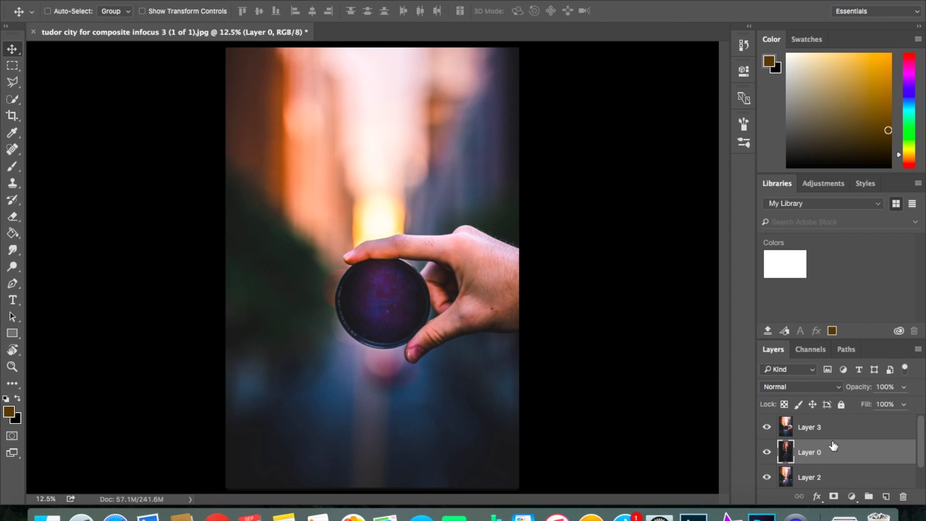
pyautogui.click(766, 428)
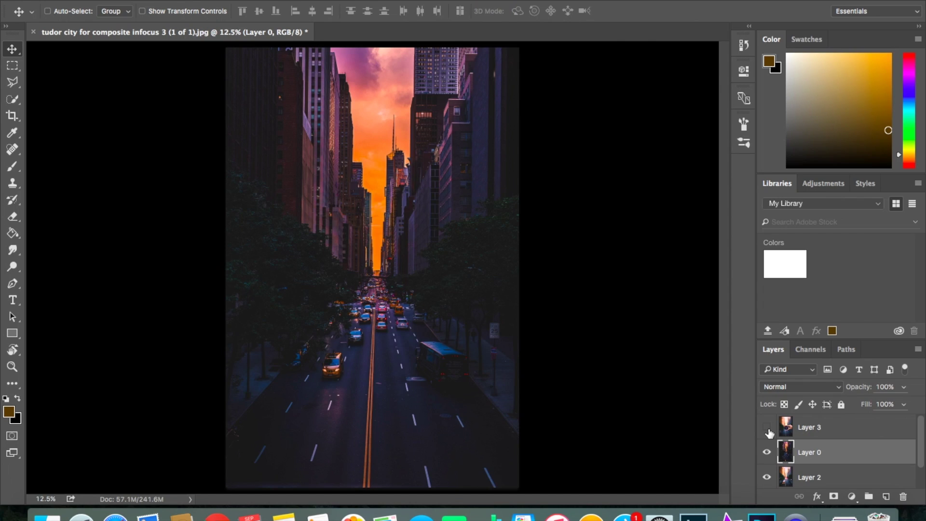
pyautogui.click(767, 427)
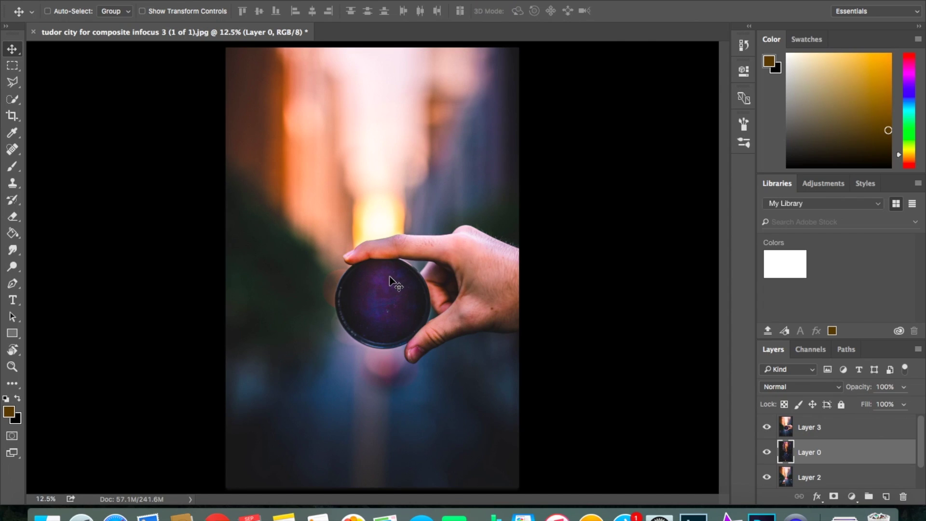
# Switch to the Polygonal Lasso from the lasso tool variants.
pyautogui.click(13, 84)
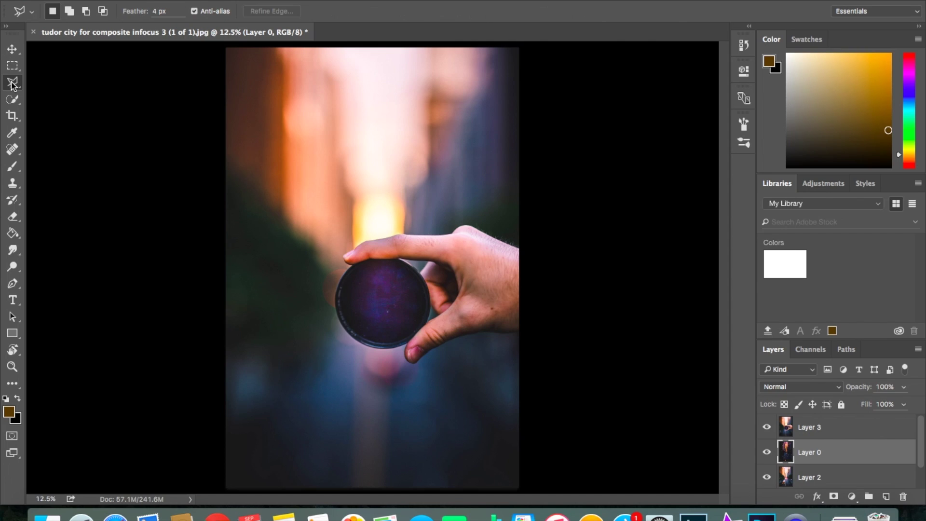
pyautogui.click(13, 84)
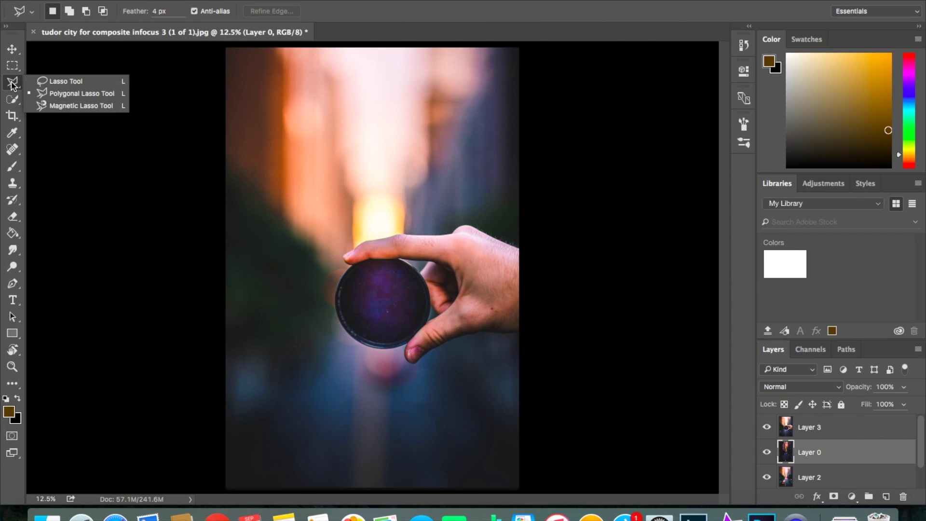
pyautogui.click(73, 91)
pyautogui.scroll(3, 392, 282)
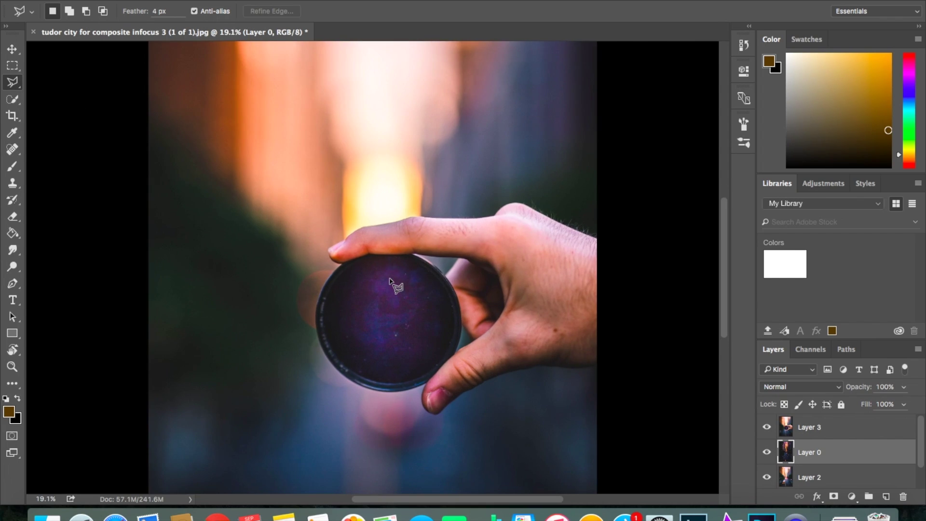
pyautogui.scroll(5, 391, 282)
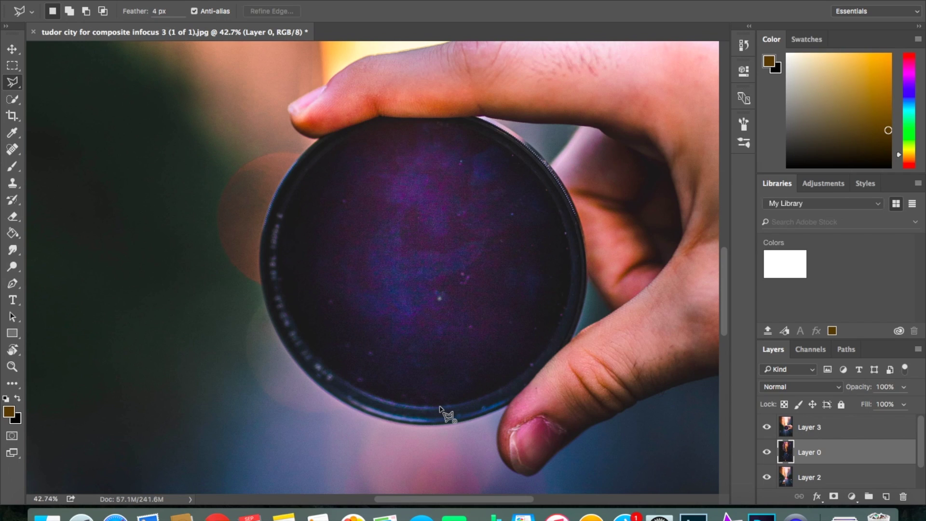
# Trace the filter's inner rim and close the selection back at its start point.
pyautogui.click(439, 407)
pyautogui.click(371, 398)
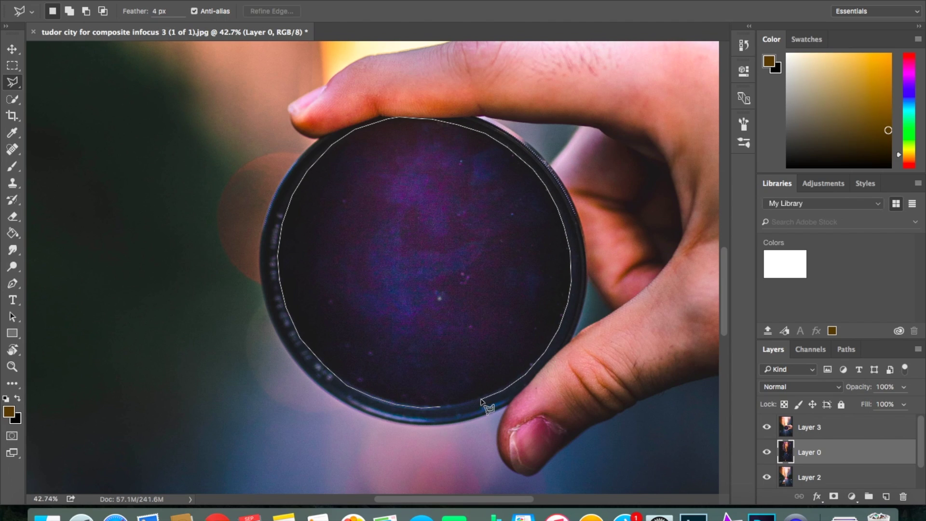
pyautogui.click(439, 408)
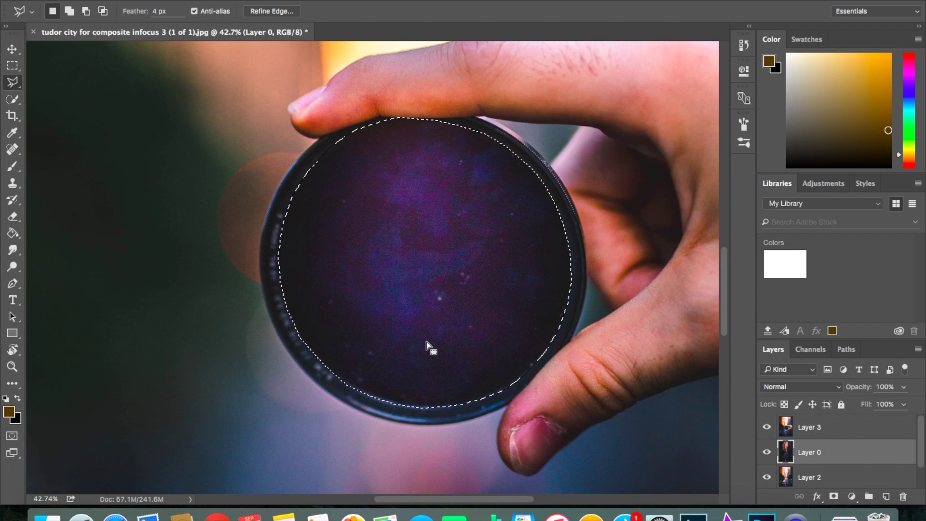
pyautogui.scroll(-3, 427, 342)
pyautogui.scroll(-2, 426, 342)
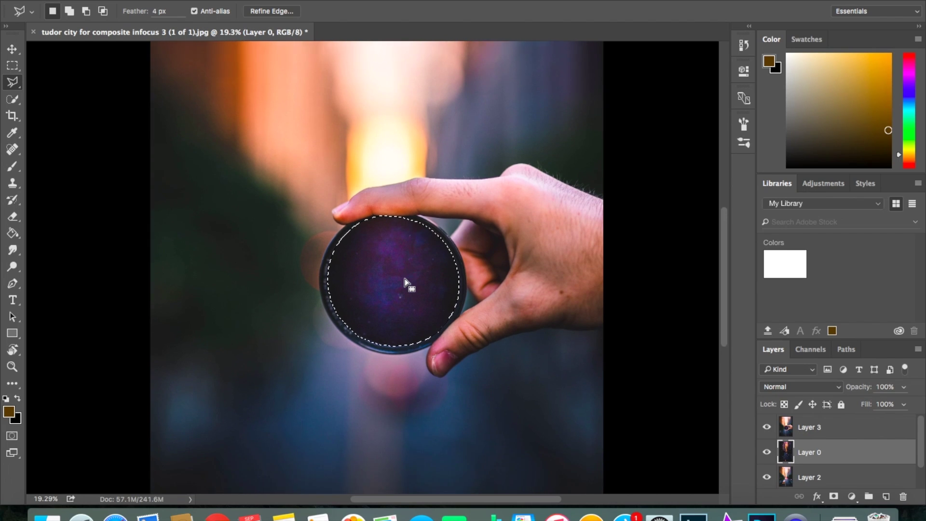
pyautogui.scroll(2, 404, 278)
pyautogui.hscroll(-2, 404, 279)
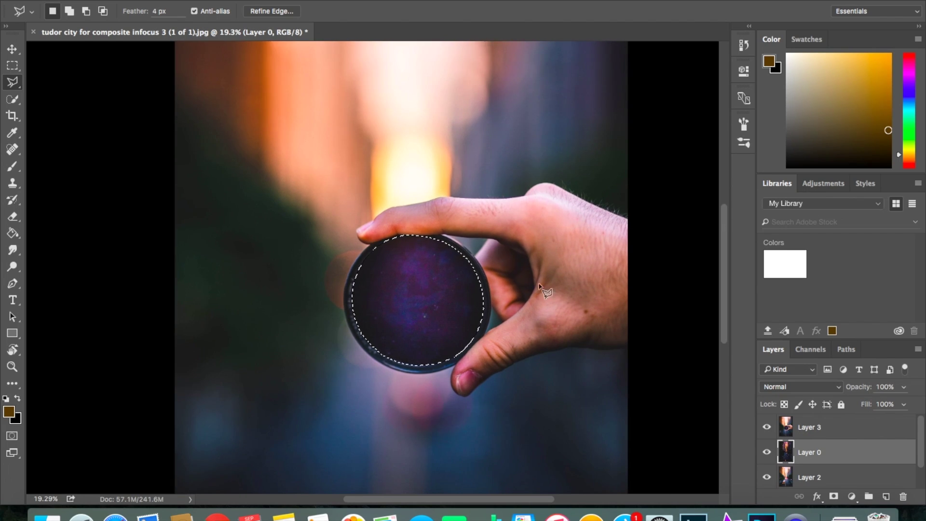
# Delete the filter's inner disc from Layer 3 to reveal the sharp street, then deselect.
pyautogui.click(821, 434)
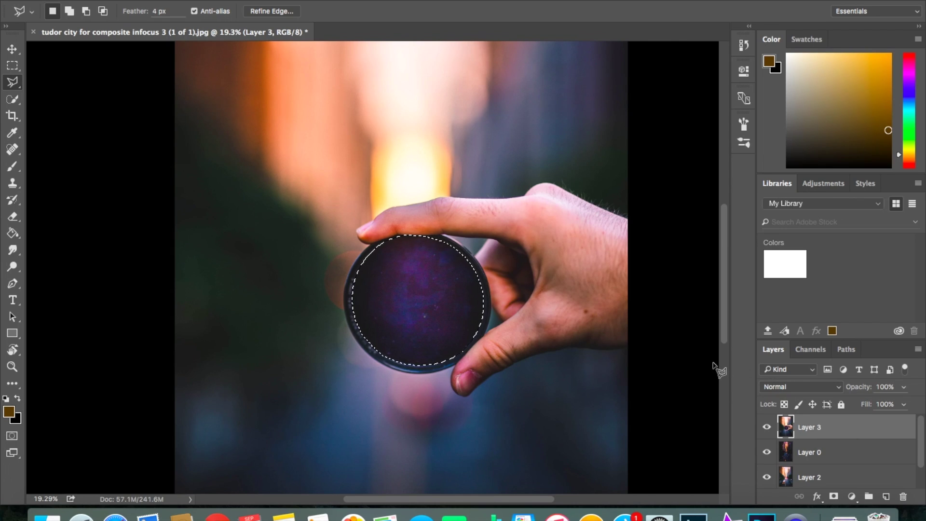
pyautogui.press('Delete')
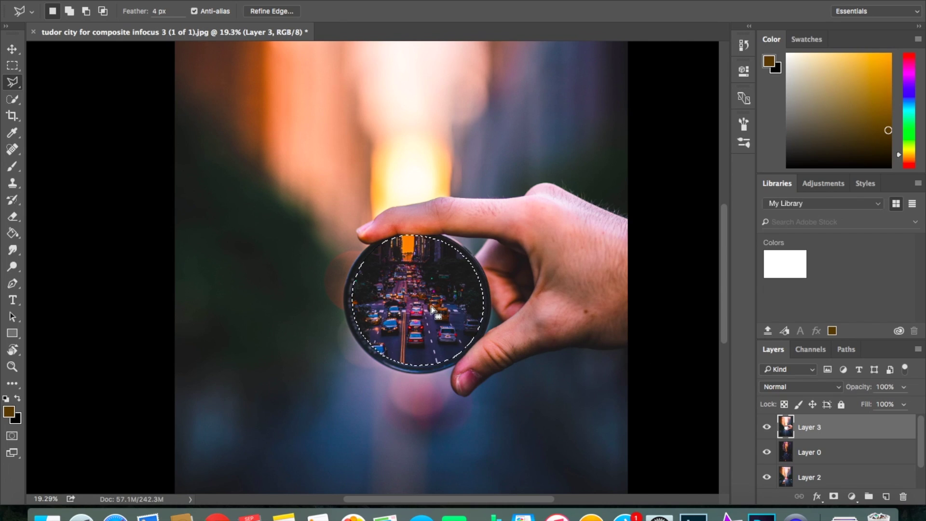
pyautogui.press('super+d')
pyautogui.scroll(-5, 417, 316)
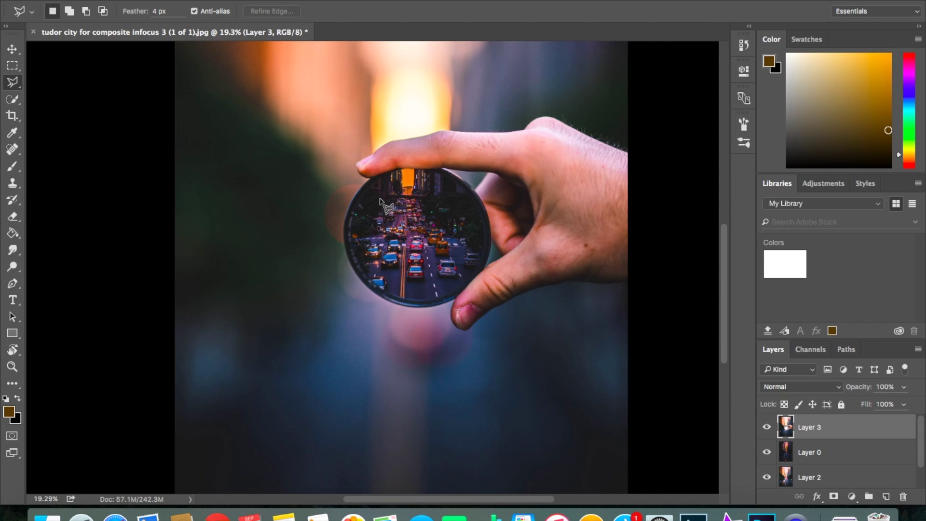
pyautogui.scroll(-2, 377, 266)
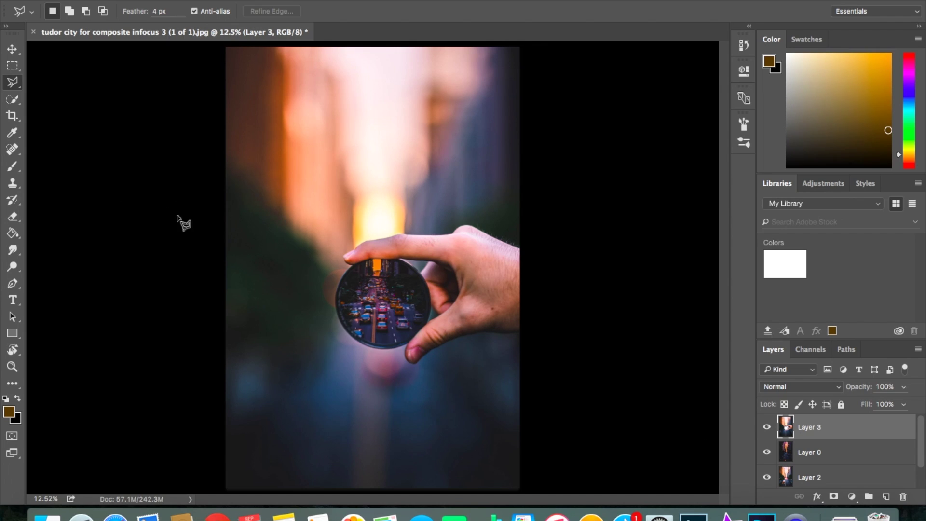
pyautogui.press('w')
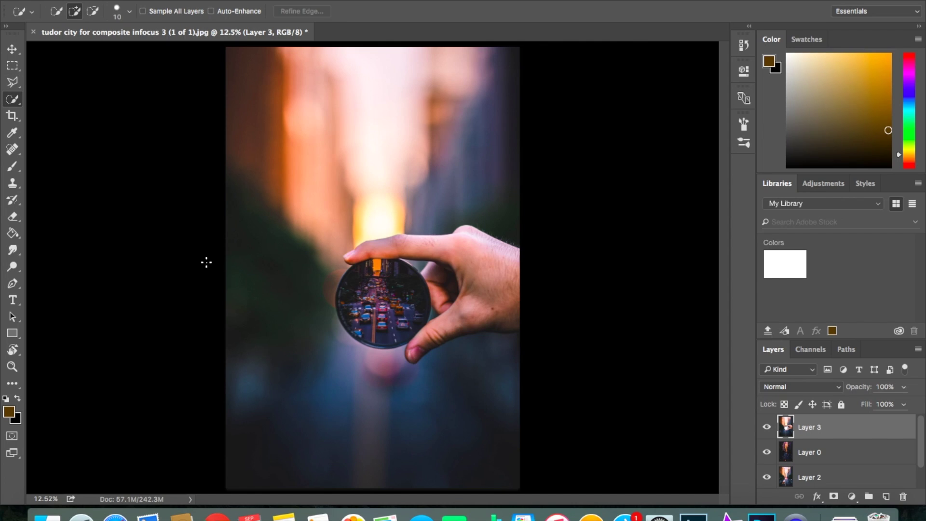
# Use the Quick Selection Tool to select the road area below the hand and filter.
pyautogui.click(15, 104)
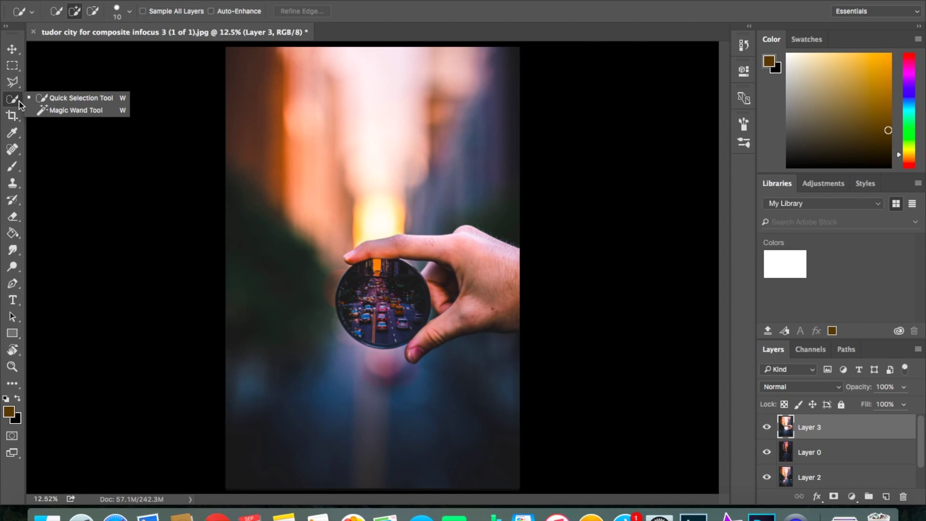
pyautogui.click(66, 98)
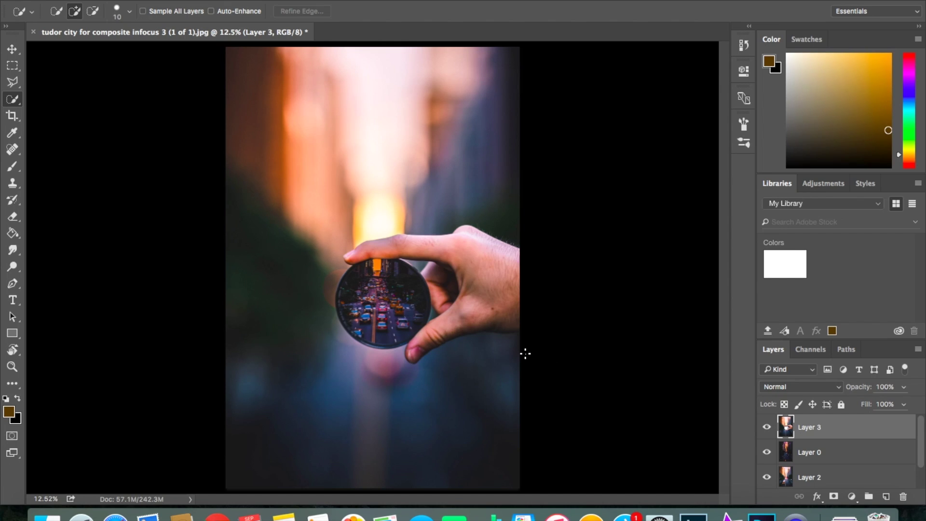
pyautogui.moveTo(471, 378)
pyautogui.mouseDown()
pyautogui.moveTo(317, 445)
pyautogui.moveTo(246, 445)
pyautogui.mouseUp()
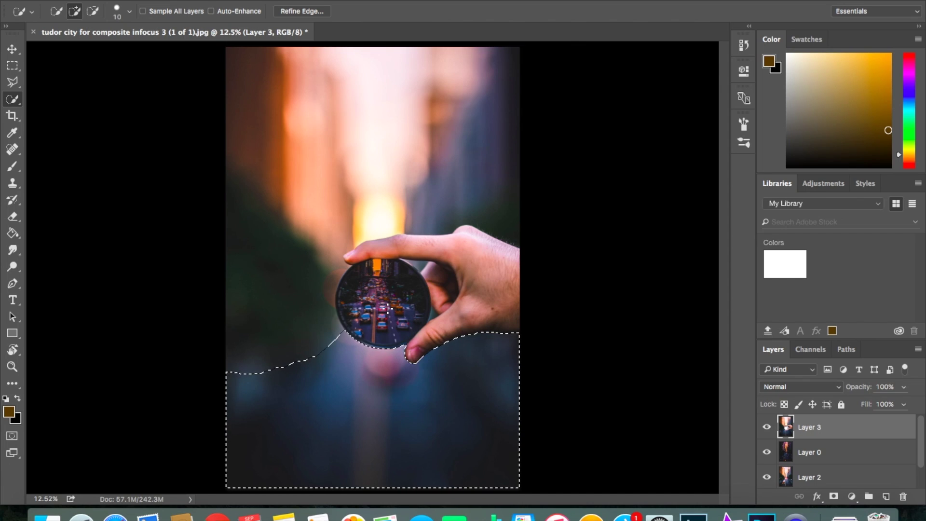
pyautogui.scroll(5, 360, 258)
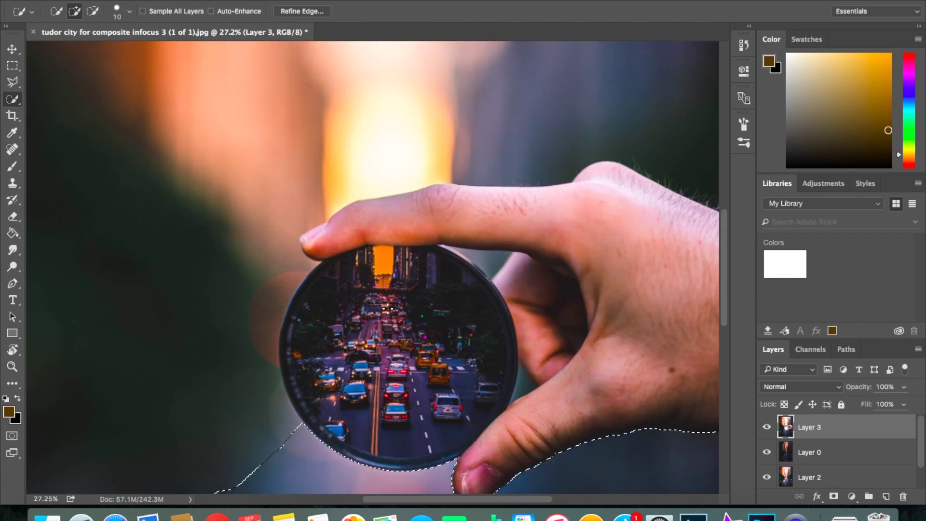
pyautogui.scroll(3, 372, 481)
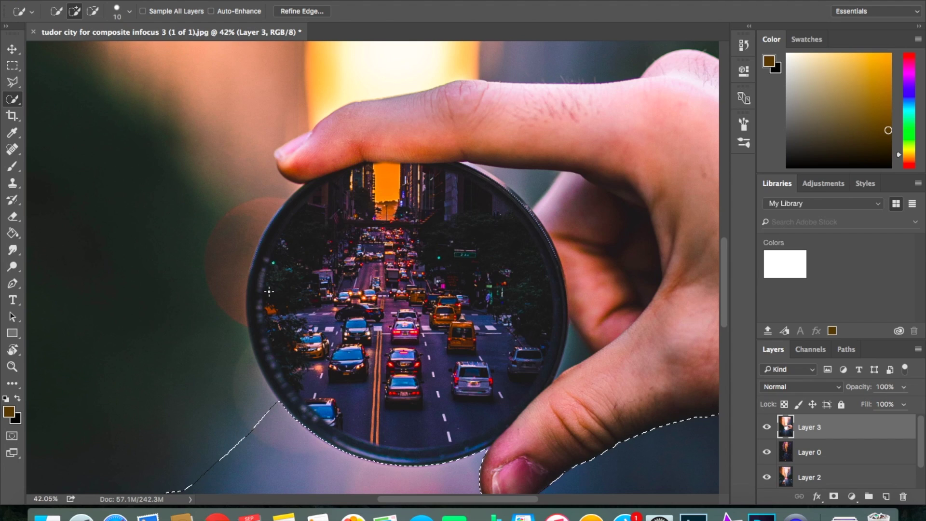
pyautogui.scroll(-5, 358, 311)
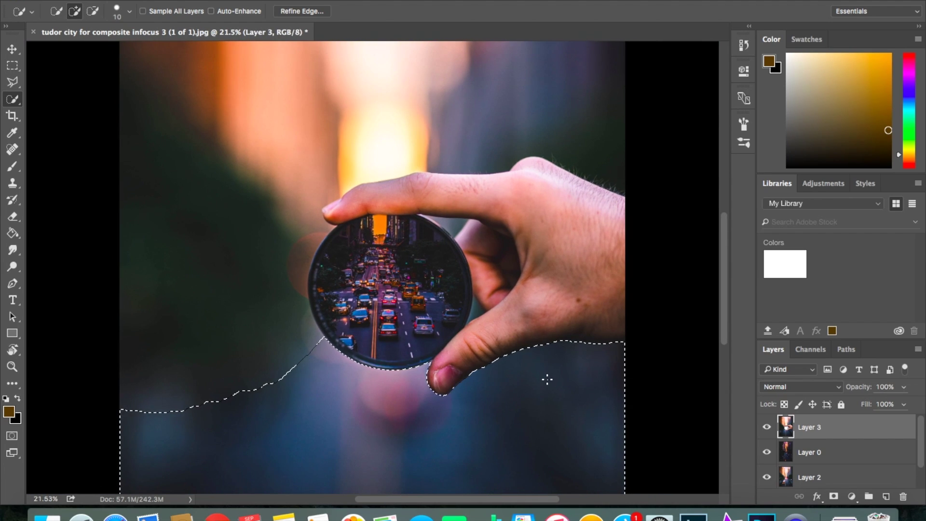
pyautogui.scroll(-2, 548, 378)
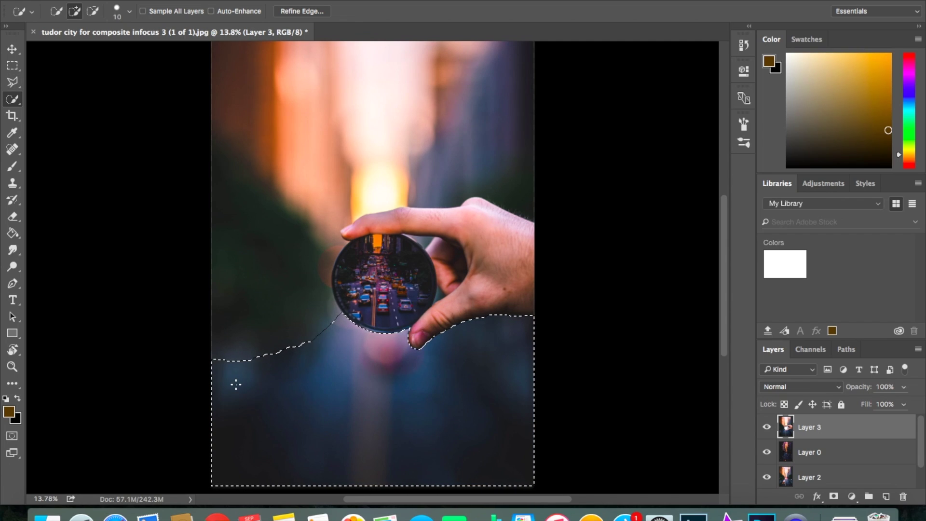
pyautogui.hscroll(2, 235, 383)
pyautogui.scroll(-2, 277, 377)
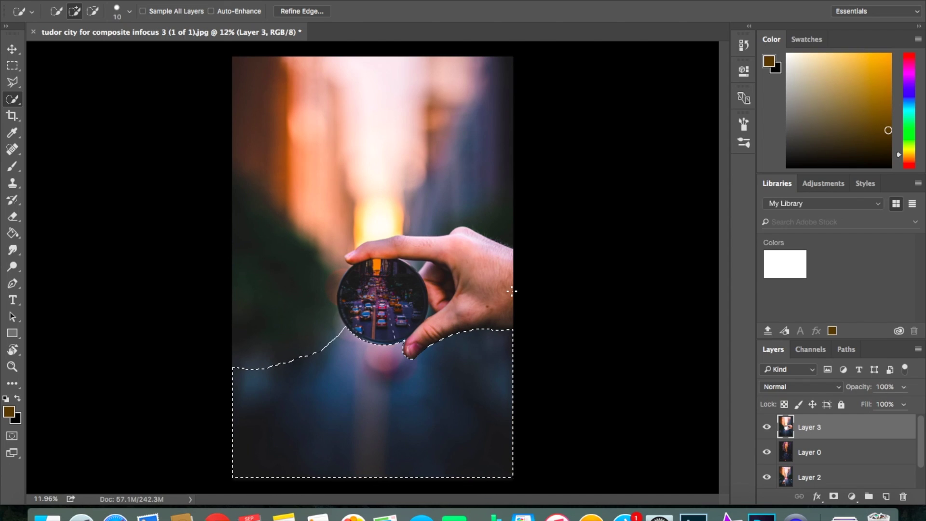
pyautogui.hotkey('ctrl', 'd')
pyautogui.click(826, 463)
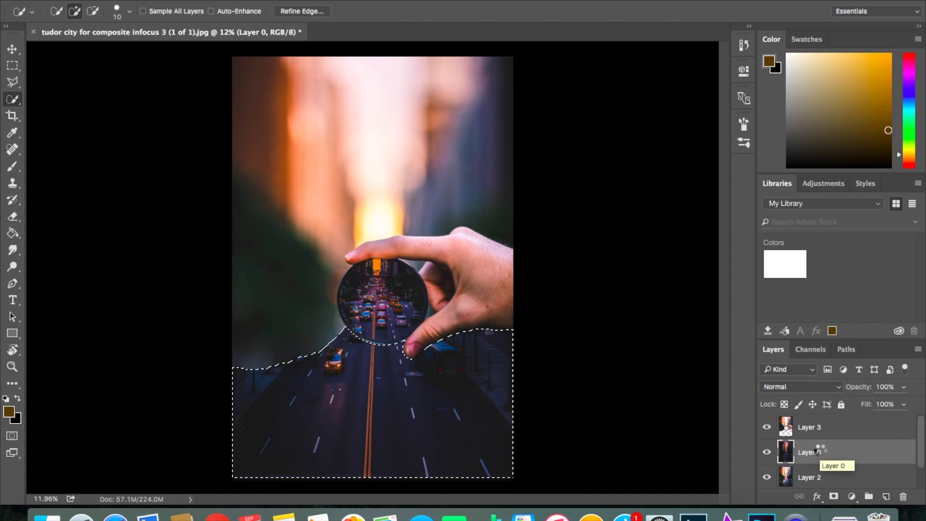
# Delete the lower area from Layer 0 to expose the blurred street, return to Layer 3, deselect.
pyautogui.press('Delete')
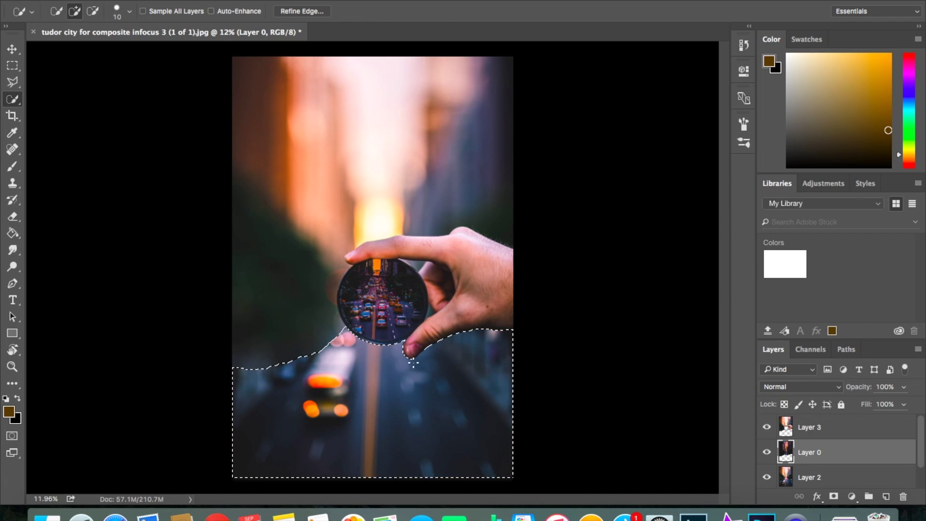
pyautogui.hotkey('alt', ']')
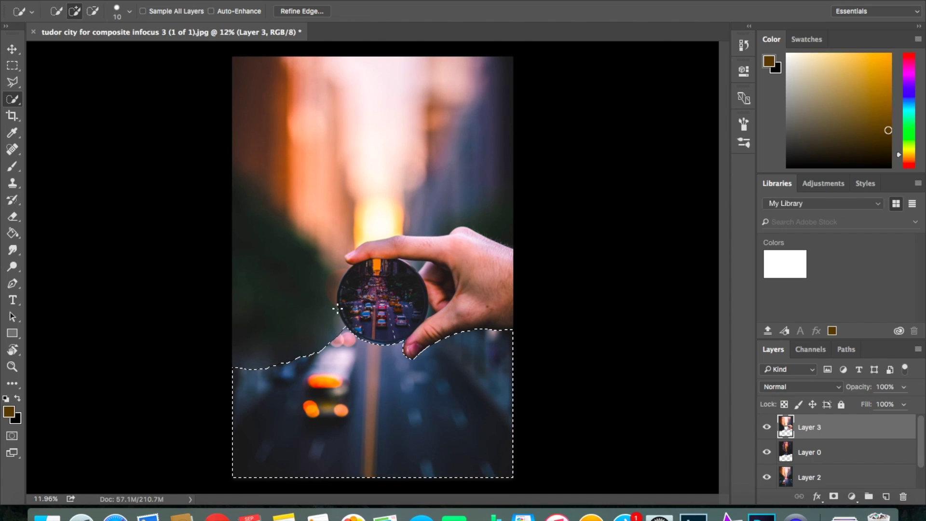
pyautogui.hotkey('ctrl', 'd')
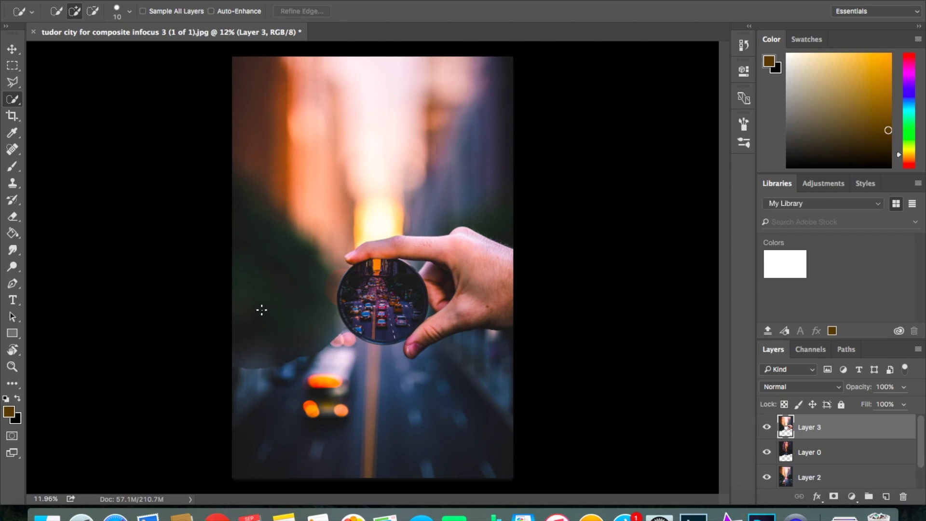
# Select the blurred background left of and above the hand, including the finger.
pyautogui.moveTo(318, 267)
pyautogui.mouseDown()
pyautogui.moveTo(295, 338)
pyautogui.moveTo(275, 232)
pyautogui.moveTo(328, 183)
pyautogui.moveTo(453, 139)
pyautogui.moveTo(454, 160)
pyautogui.mouseUp()
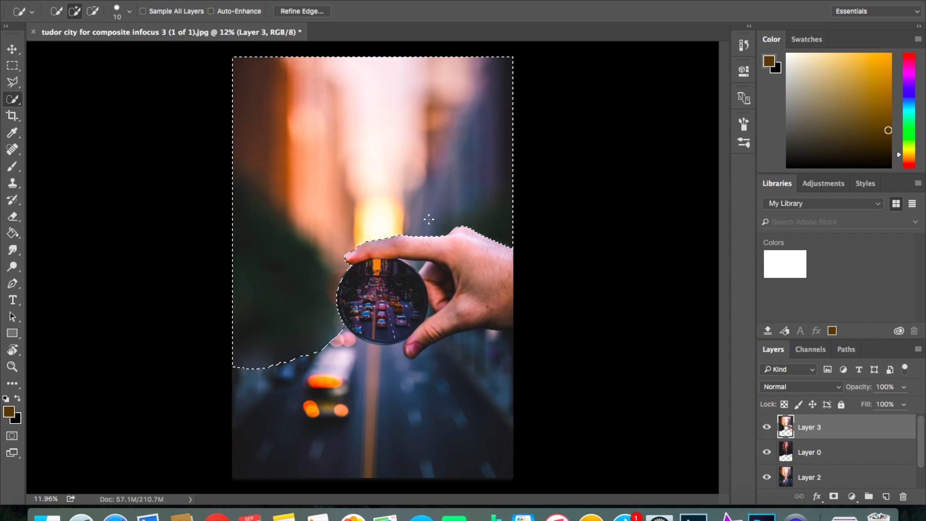
pyautogui.scroll(10, 428, 220)
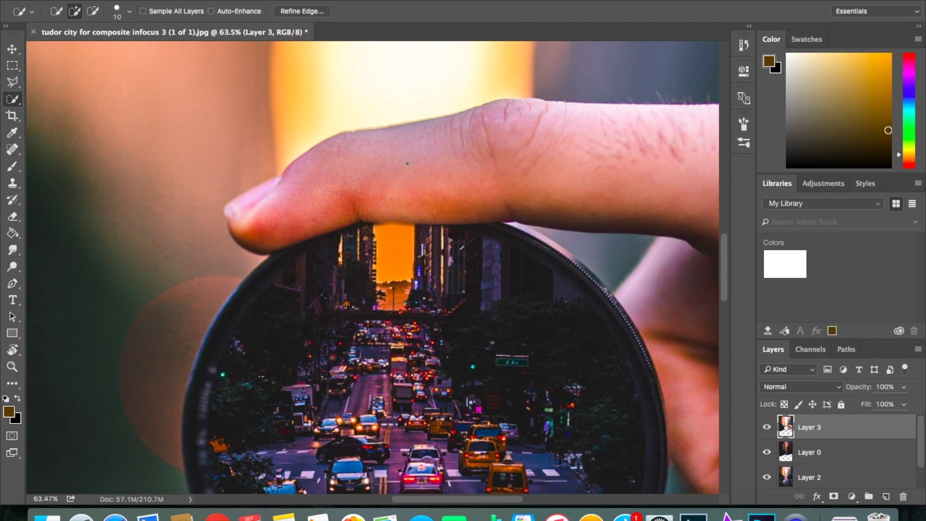
pyautogui.scroll(3, 408, 163)
pyautogui.click(381, 119)
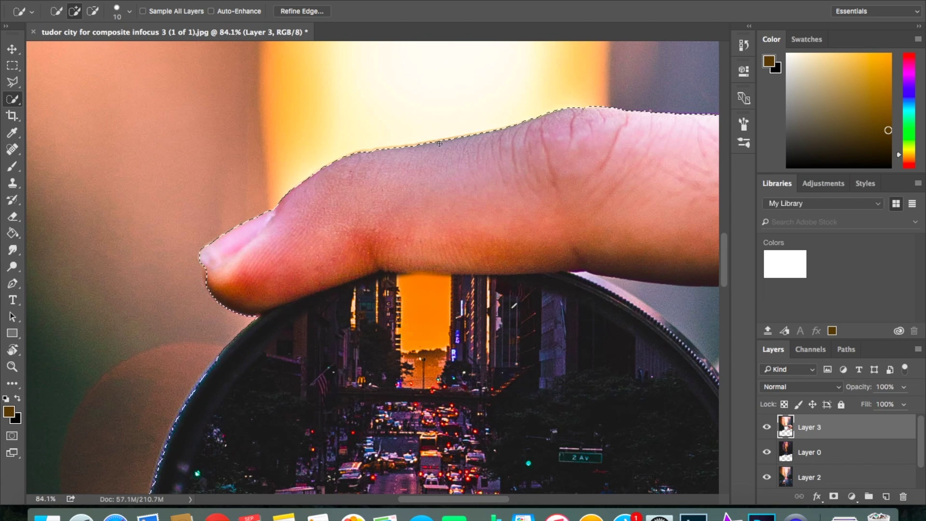
pyautogui.scroll(-5, 440, 143)
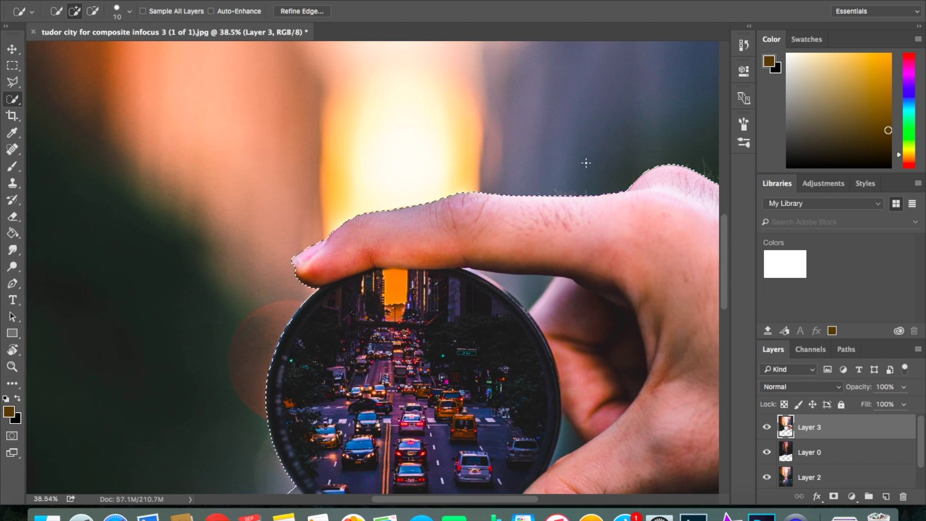
pyautogui.scroll(-2, 587, 163)
pyautogui.hscroll(5, 586, 163)
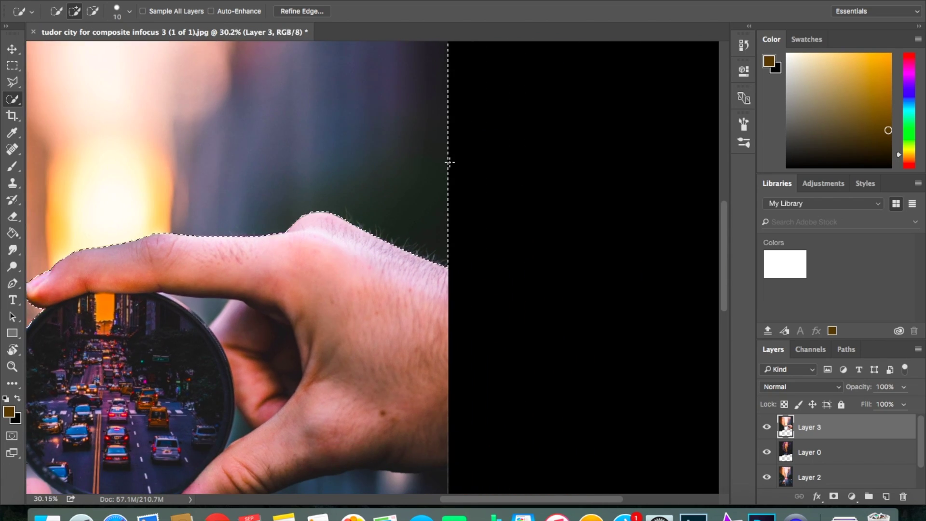
pyautogui.scroll(-3, 449, 162)
pyautogui.hscroll(-4, 463, 141)
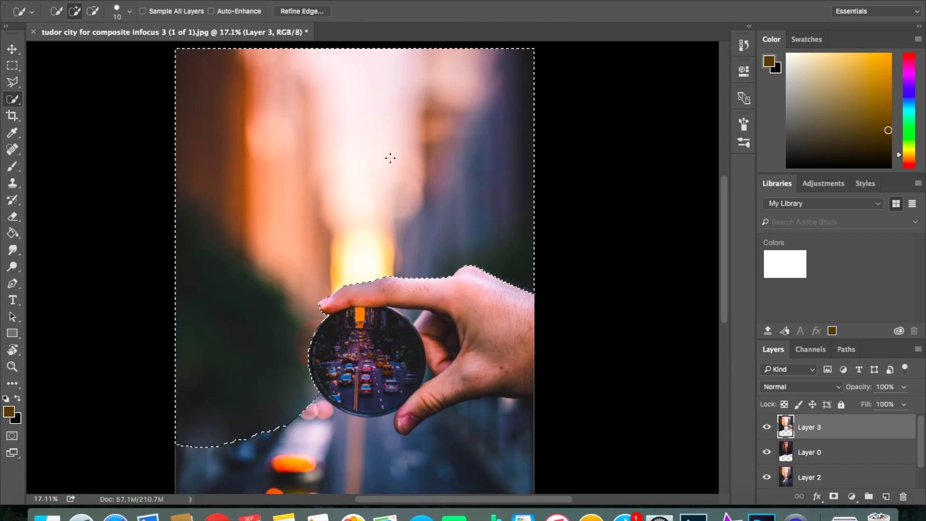
pyautogui.scroll(-1, 390, 157)
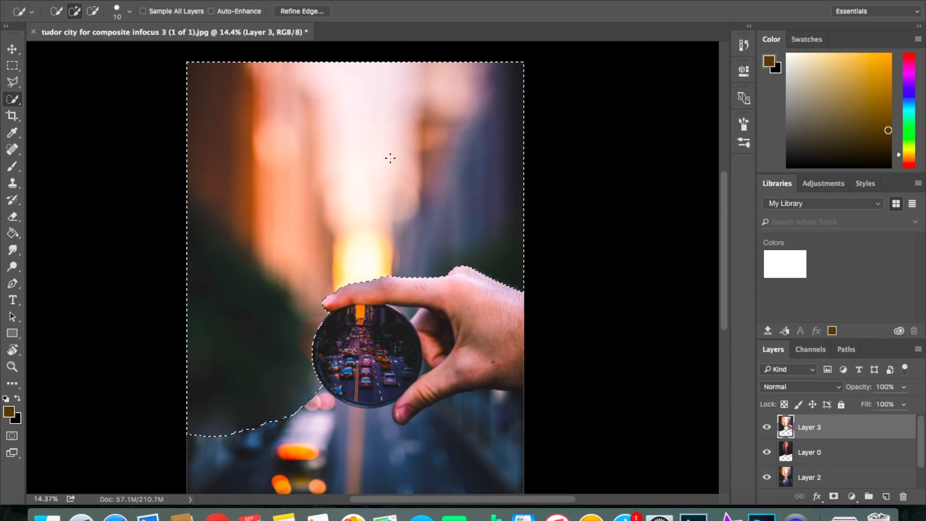
# Delete the selected area from Layer 3 and Layer 0, then deselect.
pyautogui.press('Delete')
pyautogui.click(868, 452)
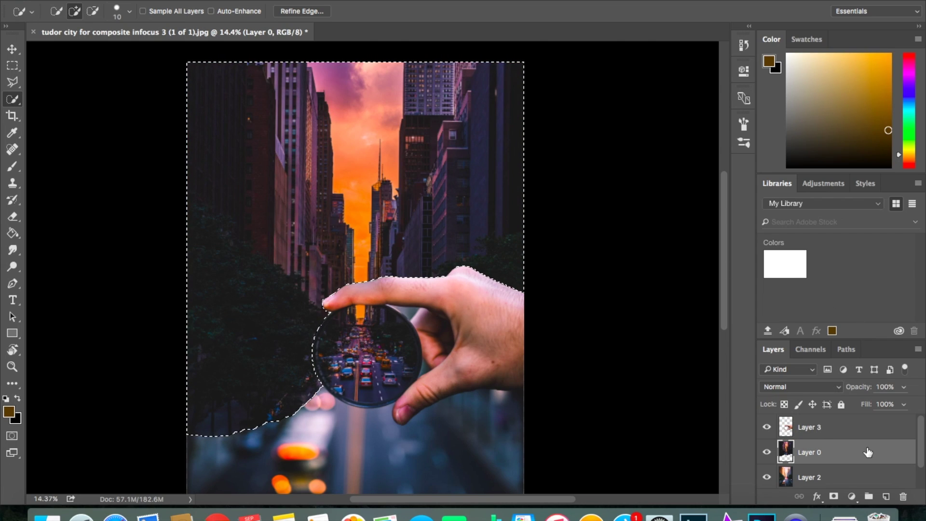
pyautogui.press('Delete')
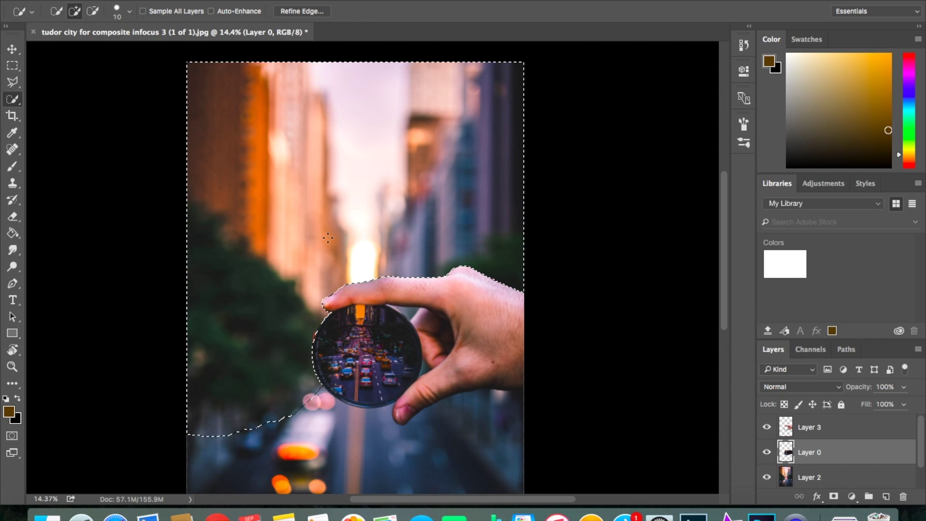
pyautogui.scroll(-5, 328, 237)
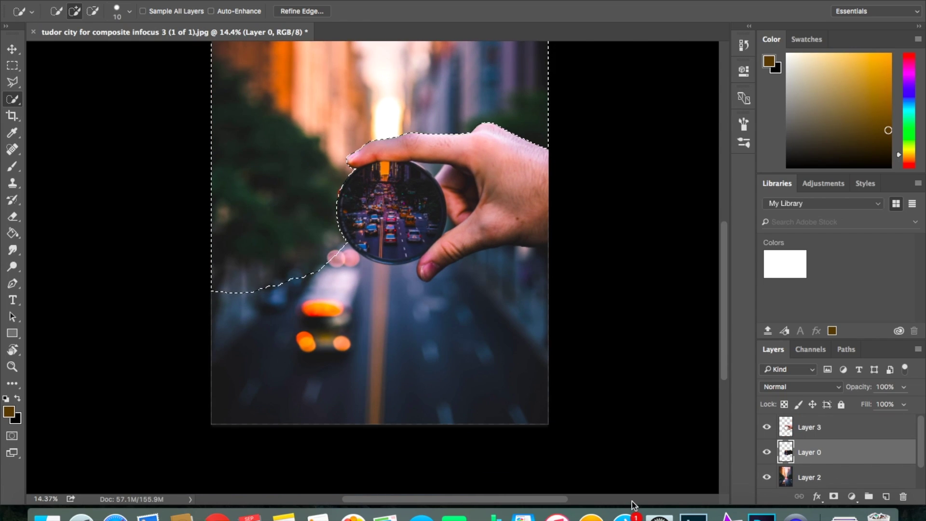
pyautogui.scroll(-1, 864, 485)
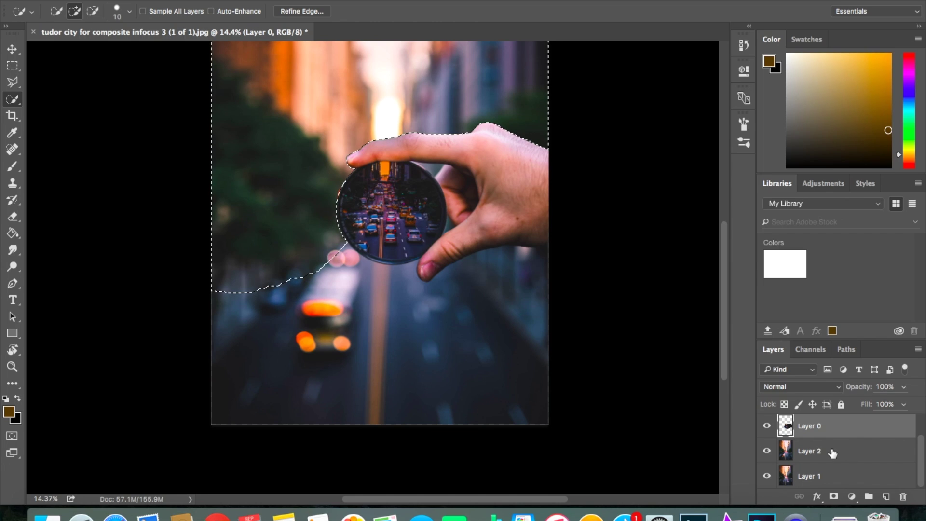
pyautogui.hotkey('ctrl', 'd')
# Hide Layer 3, Layer 0 and Layer 2 in turn to inspect each layer's contribution.
pyautogui.scroll(1, 833, 452)
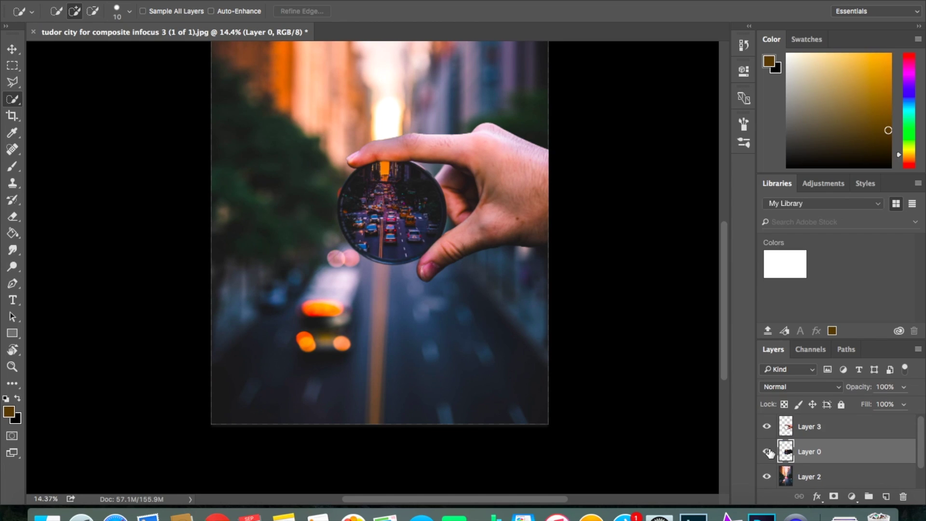
pyautogui.click(768, 428)
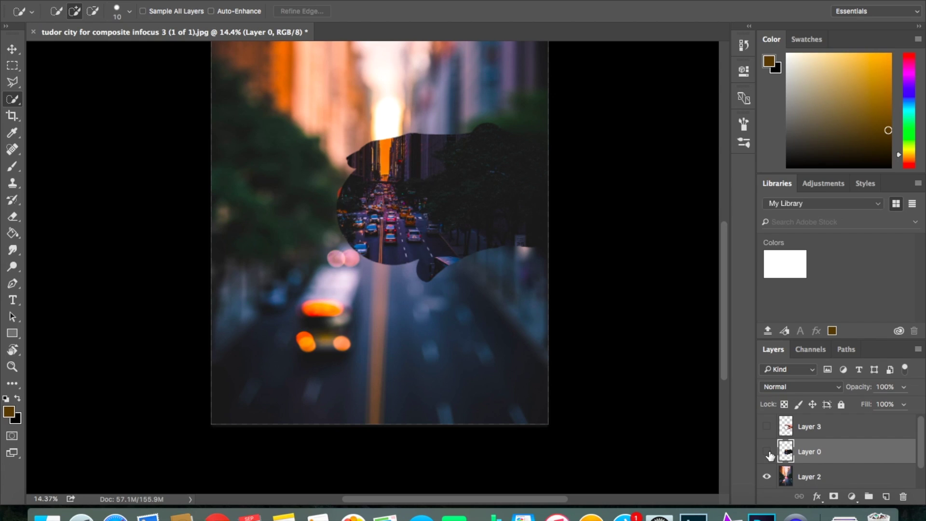
pyautogui.click(768, 452)
pyautogui.scroll(3, 440, 207)
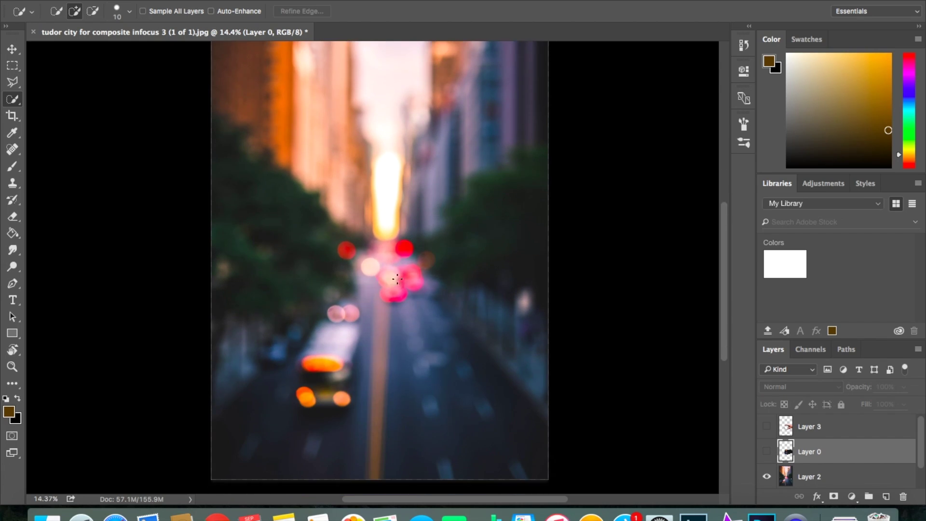
pyautogui.scroll(-1, 804, 441)
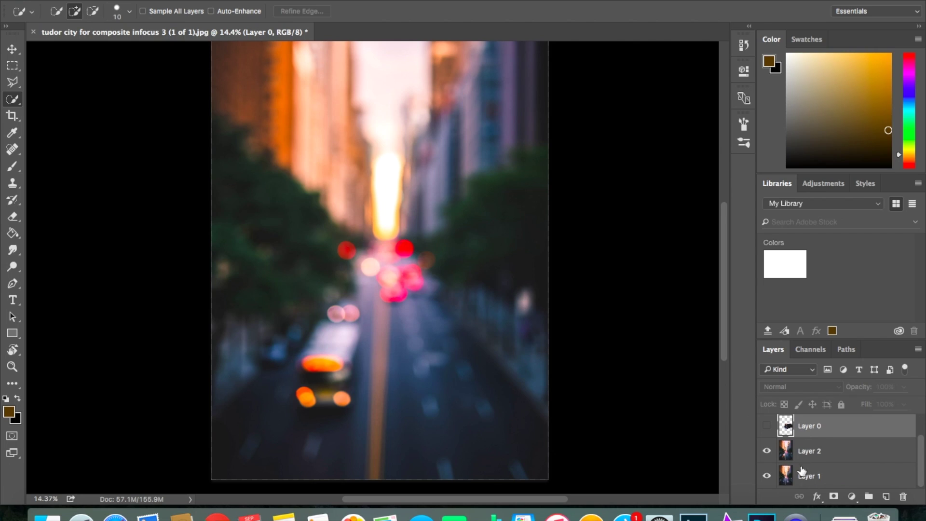
pyautogui.click(768, 451)
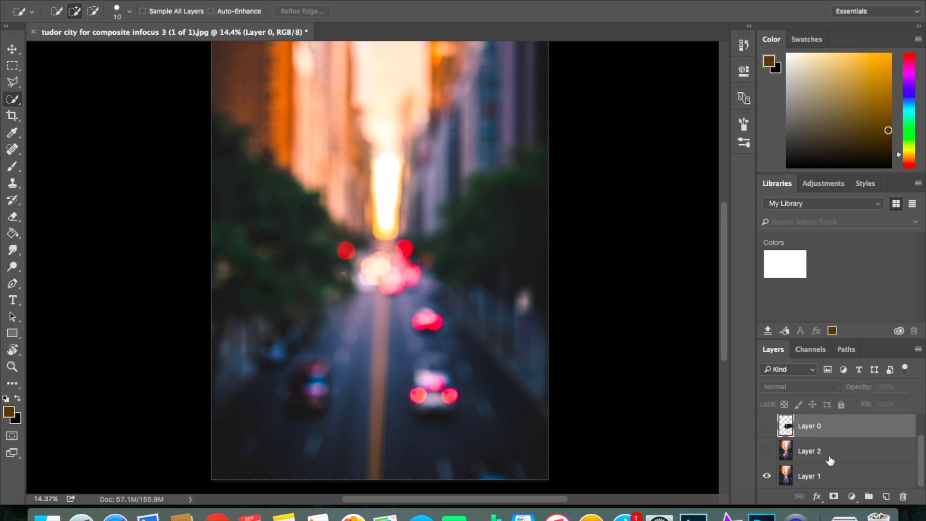
# Show Layers 2, 0 and 3 again and switch to the Polygonal Lasso.
pyautogui.click(768, 454)
pyautogui.scroll(1, 768, 453)
pyautogui.click(767, 452)
pyautogui.click(768, 428)
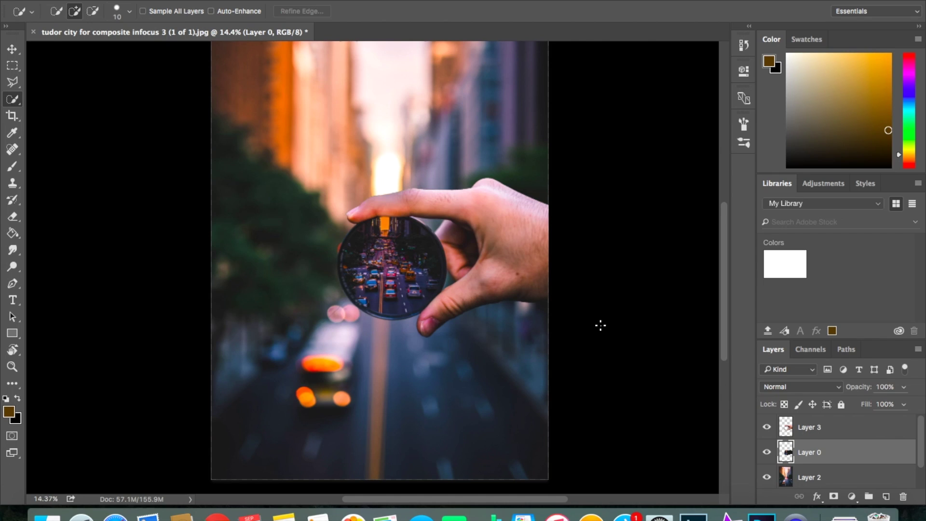
pyautogui.hscroll(-2, 515, 284)
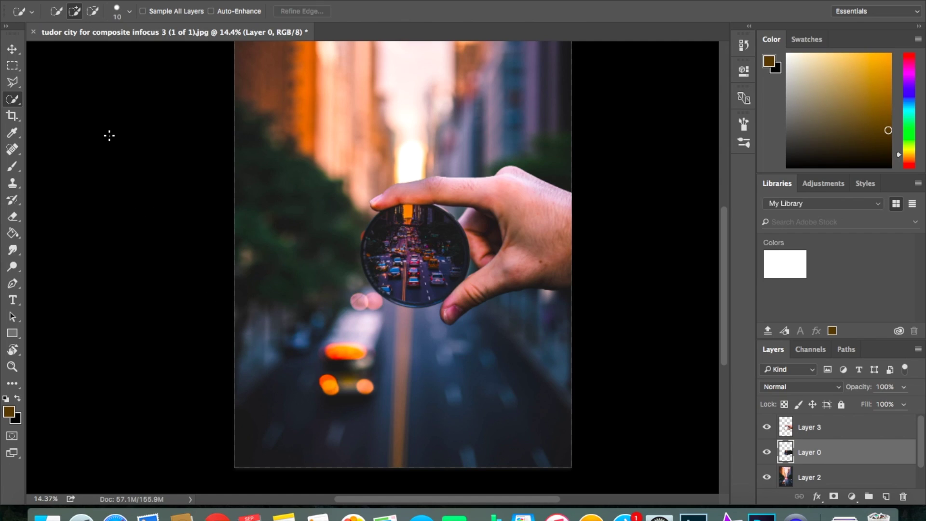
pyautogui.click(13, 83)
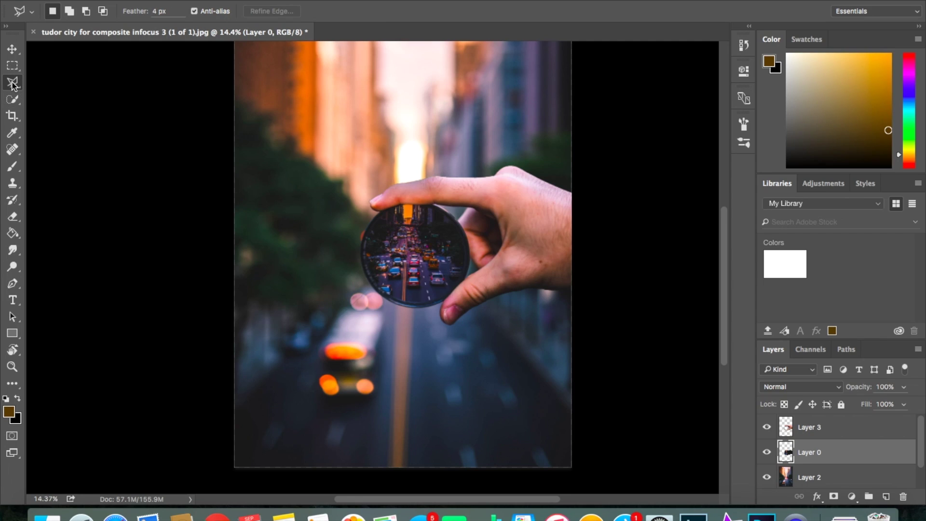
# Select Layer 2 and toggle its visibility to compare it with Layer 1's cars.
pyautogui.scroll(-5, 154, 227)
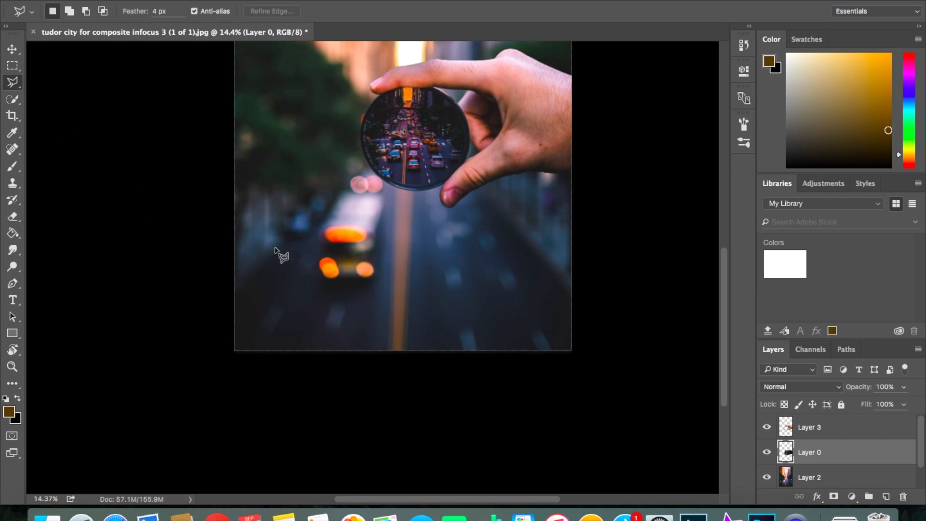
pyautogui.scroll(-1, 814, 458)
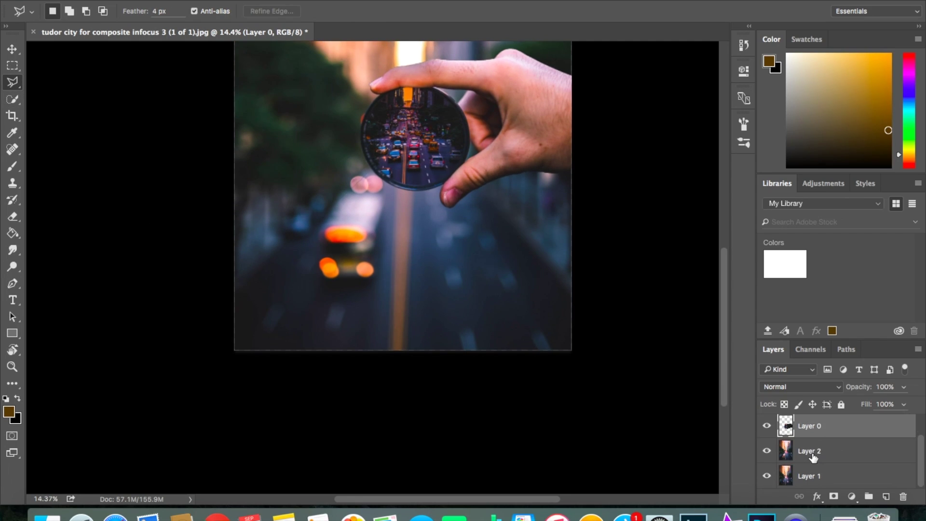
pyautogui.click(814, 457)
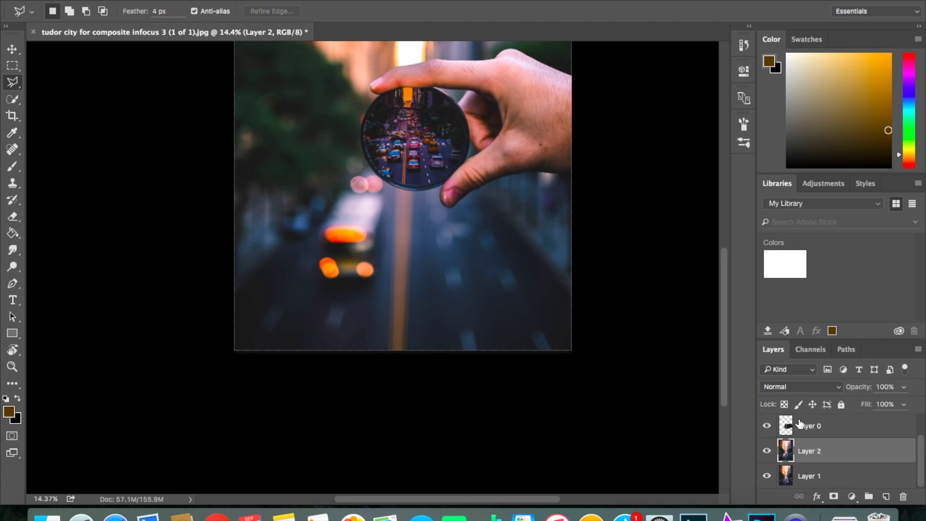
pyautogui.scroll(2, 438, 300)
pyautogui.click(768, 452)
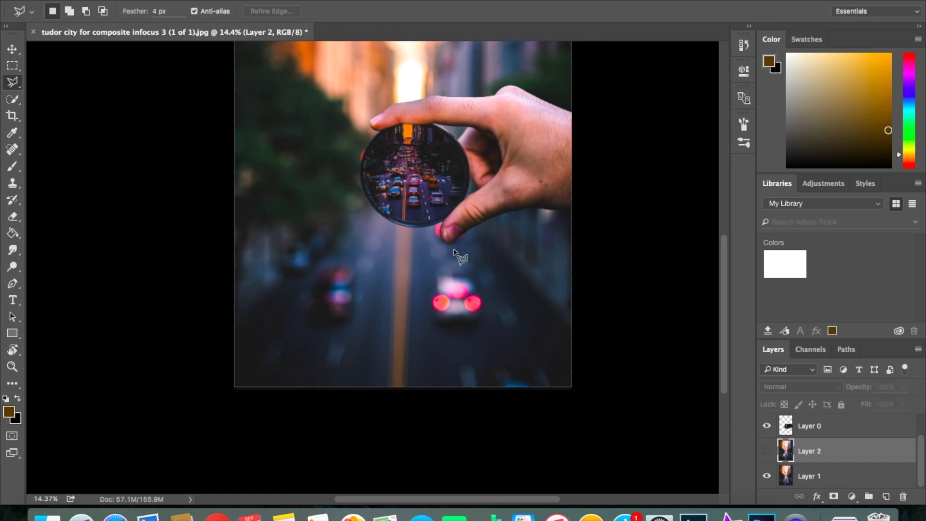
pyautogui.click(766, 450)
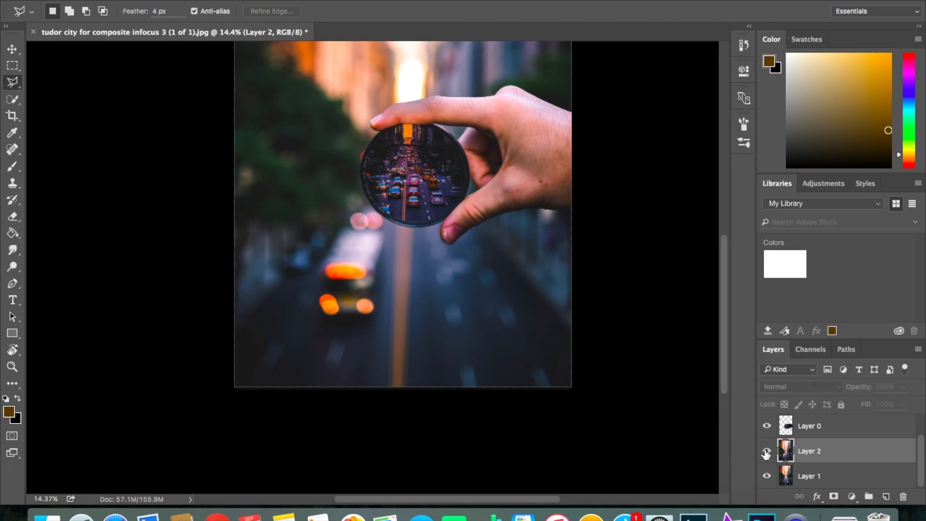
# Delete the lower-right road patch from Layer 2 to reveal the car beneath, then deselect.
pyautogui.click(397, 395)
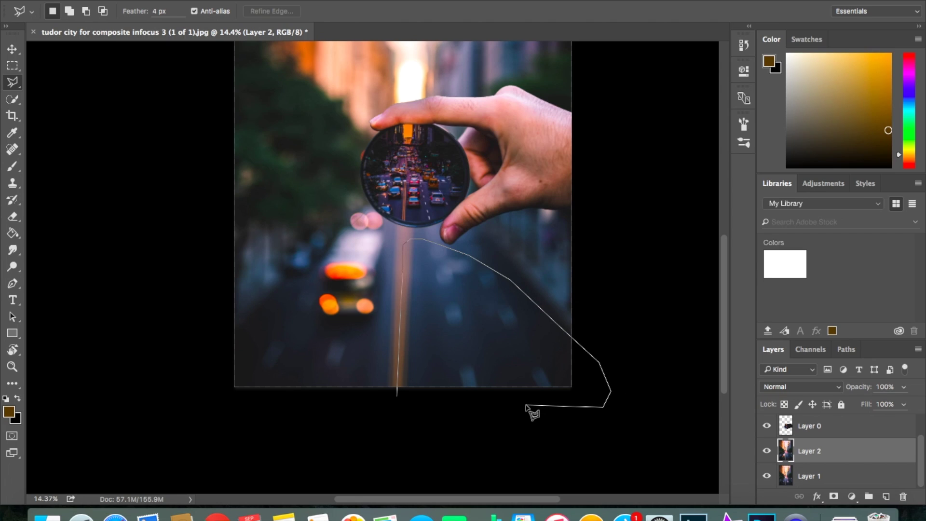
pyautogui.click(398, 396)
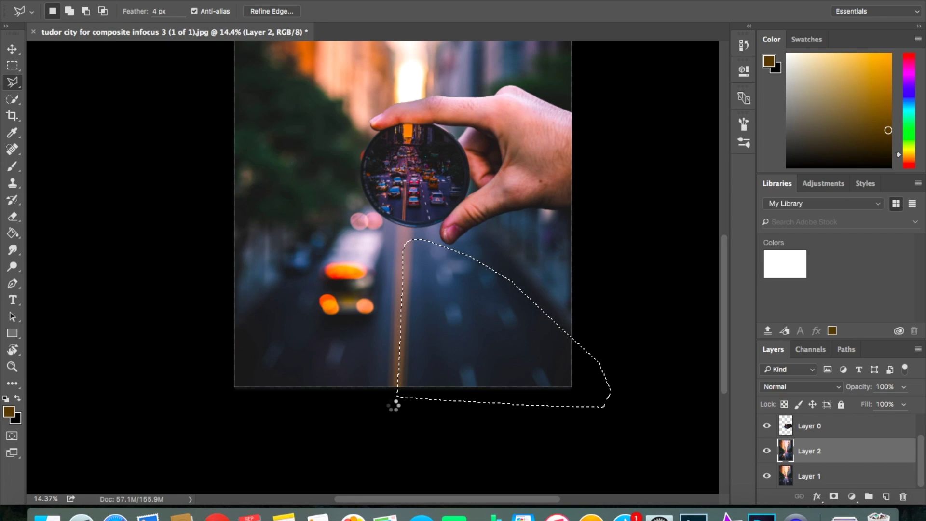
pyautogui.press('BackSpace')
pyautogui.hotkey('ctrl', 'd')
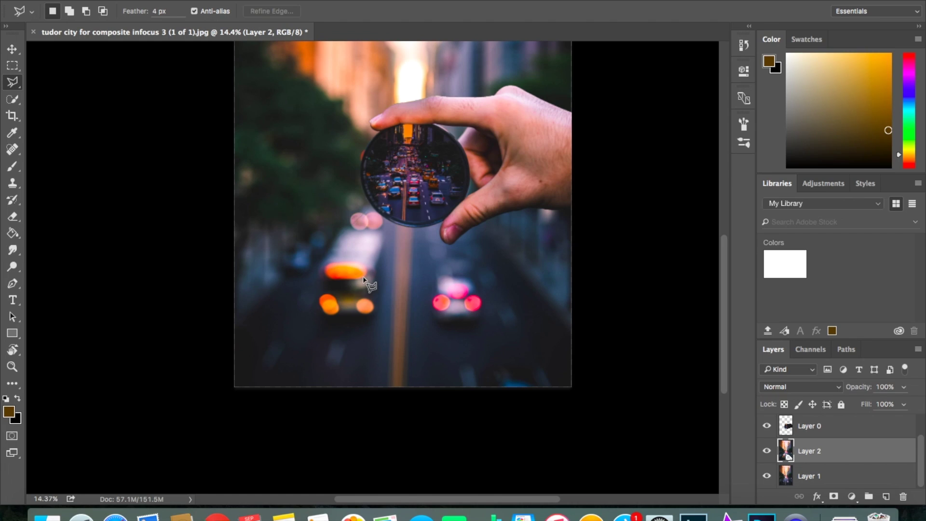
# Zoom the view in and out to look over the whole composite.
pyautogui.scroll(4, 399, 250)
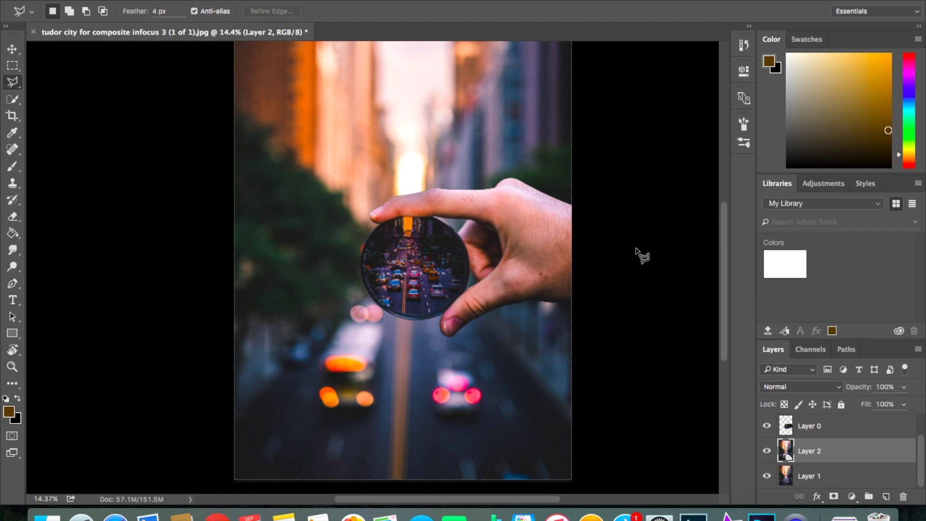
pyautogui.scroll(-3, 406, 287)
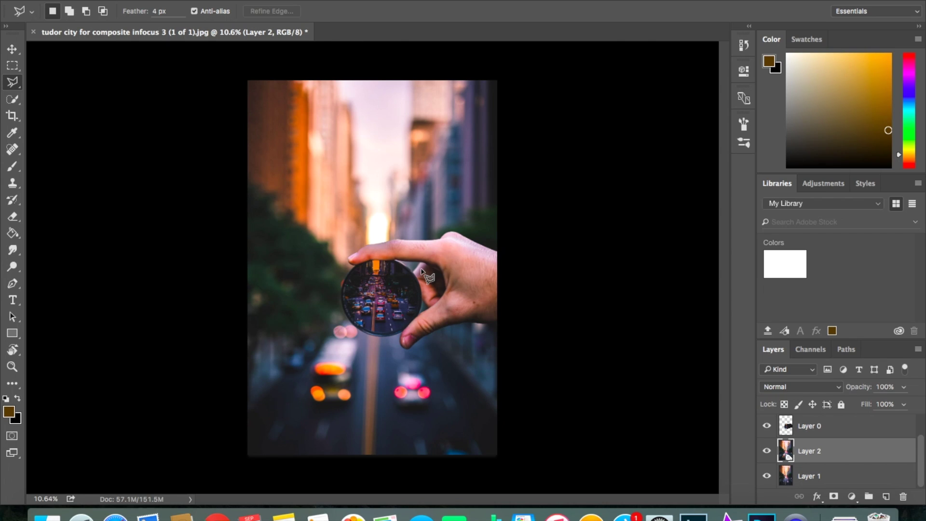
pyautogui.scroll(3, 423, 272)
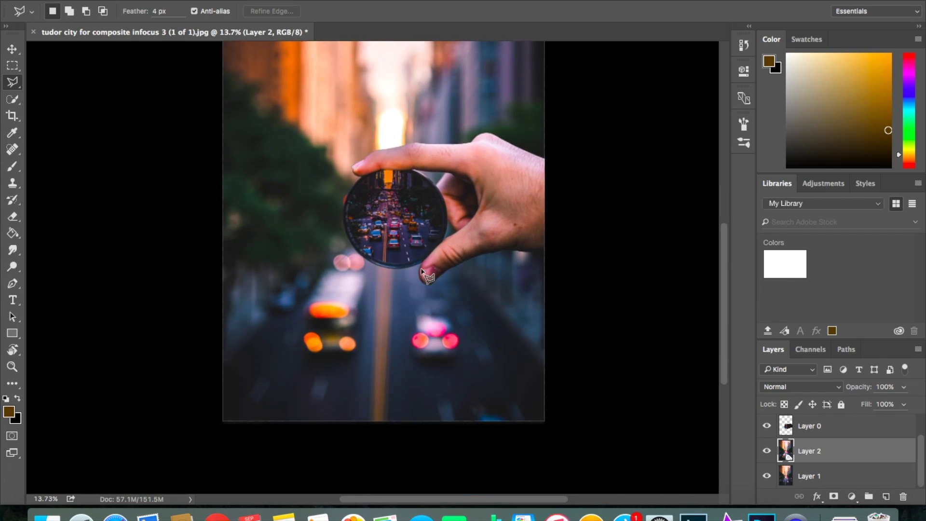
pyautogui.scroll(-3, 425, 273)
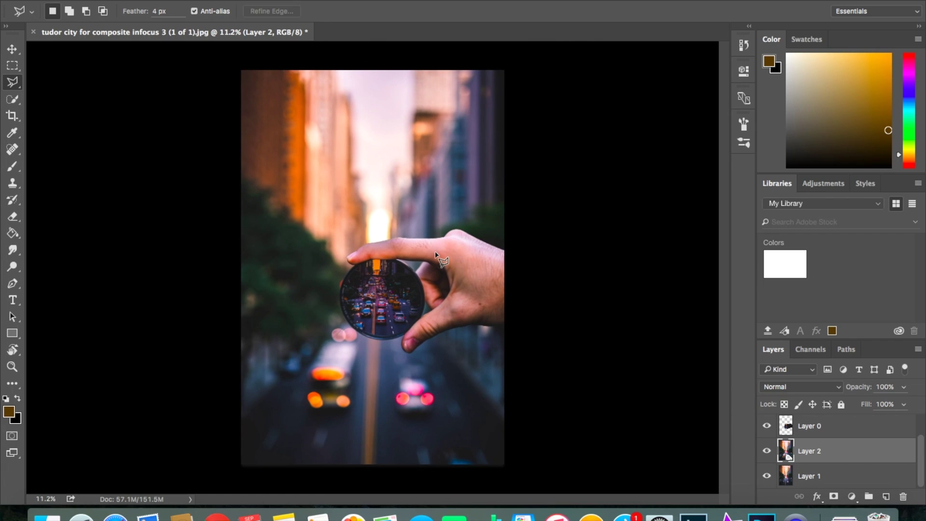